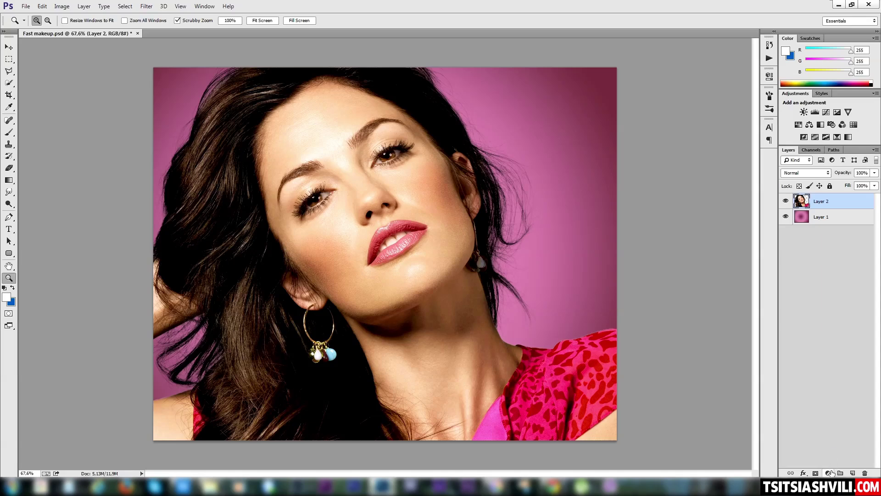
# Open the fill/adjustment layer menu at the bottom of the Layers panel.
pyautogui.click(830, 473)
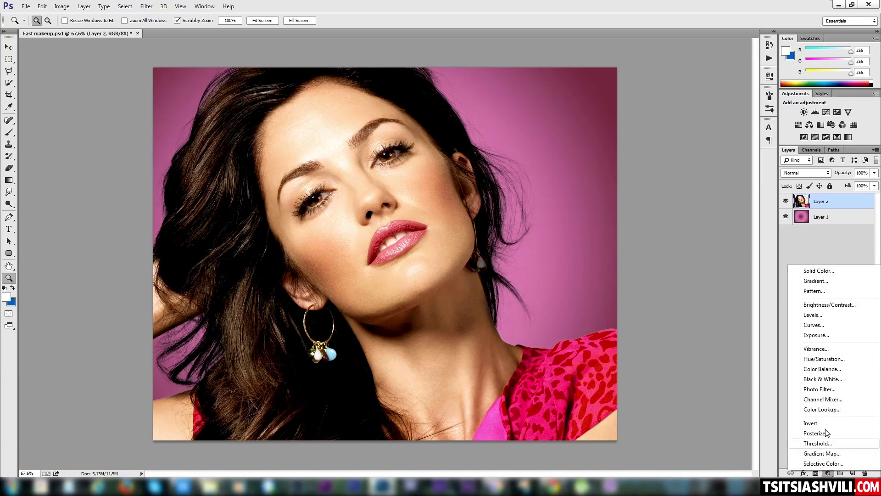
# Add a Hue/Saturation adjustment layer with Hue +180 and target its layer mask.
pyautogui.click(824, 359)
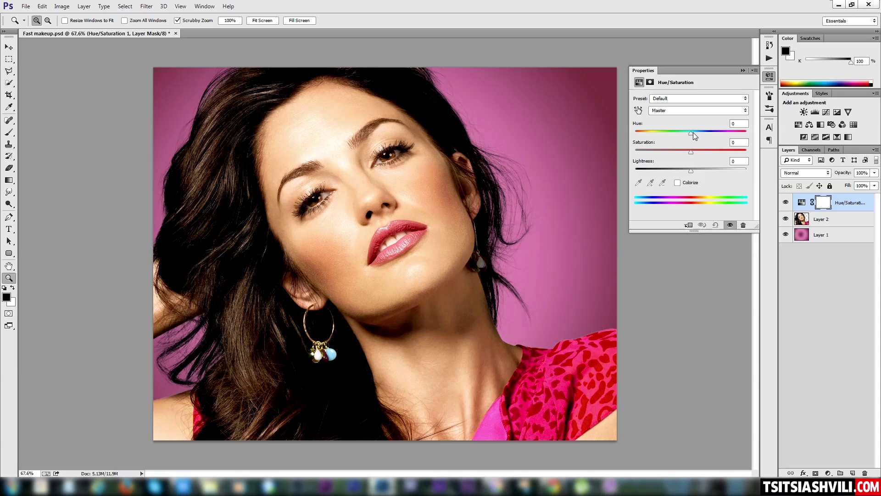
pyautogui.moveTo(693, 132); pyautogui.dragTo(741, 132)
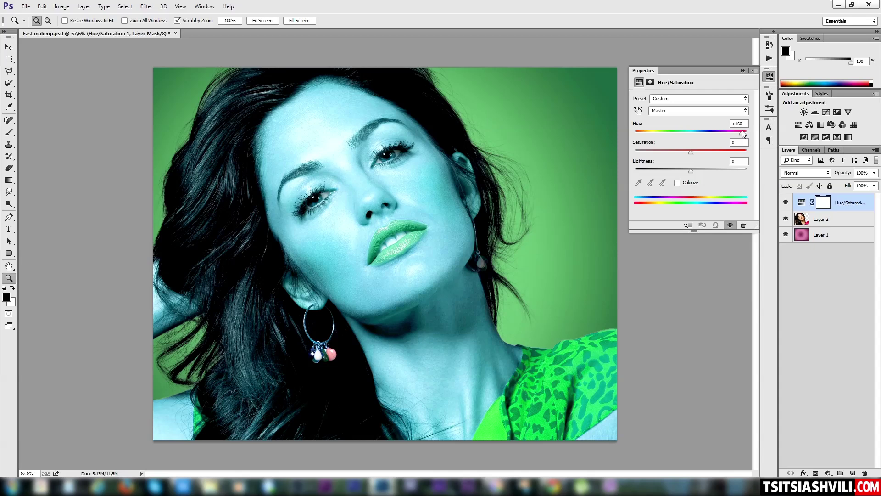
pyautogui.moveTo(744, 134); pyautogui.dragTo(747, 133)
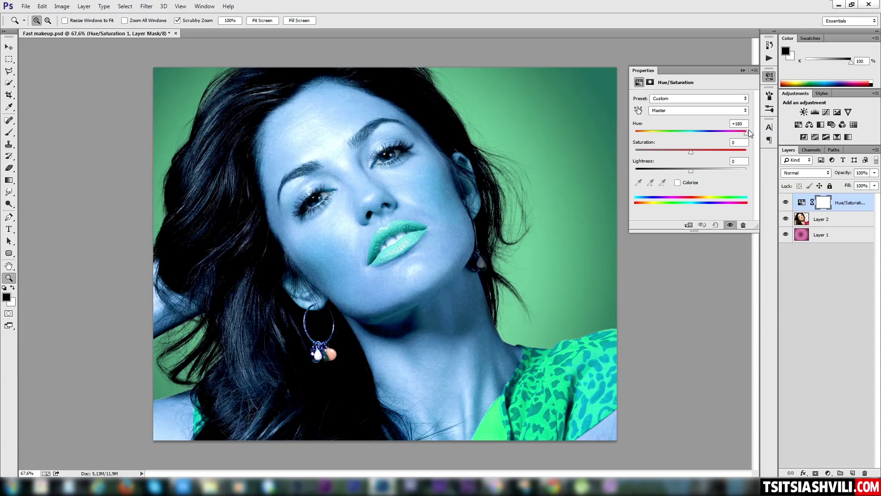
pyautogui.click(749, 131)
pyautogui.click(825, 205)
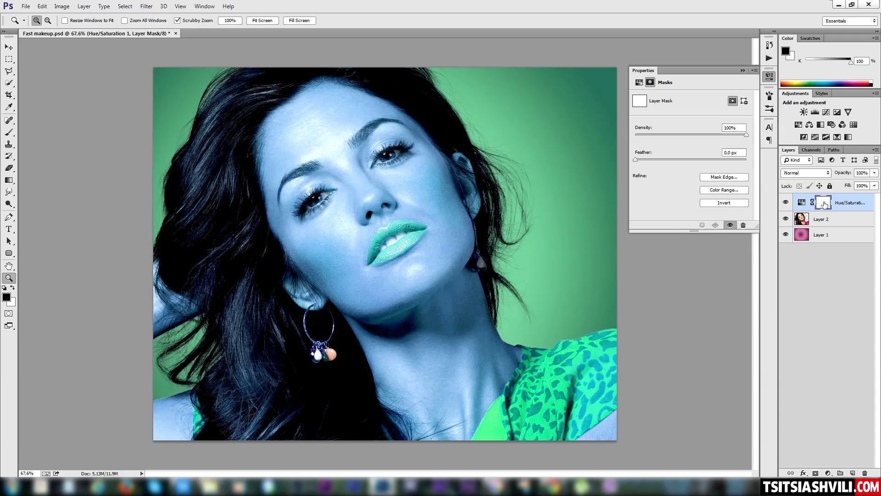
# Invert the Hue/Saturation mask to black, then take the Brush and zoom in on the eyes.
pyautogui.moveTo(825, 204); pyautogui.dragTo(825, 205)
pyautogui.hotkey('ctrl', 'i')
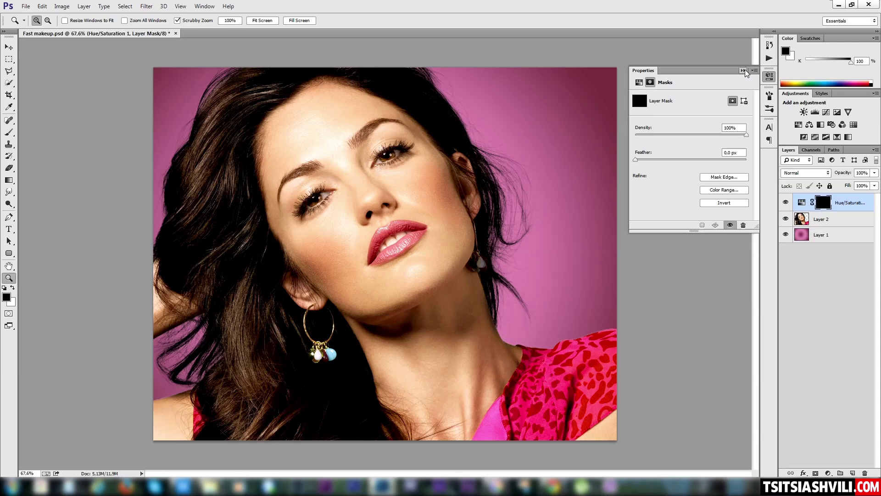
pyautogui.click(9, 132)
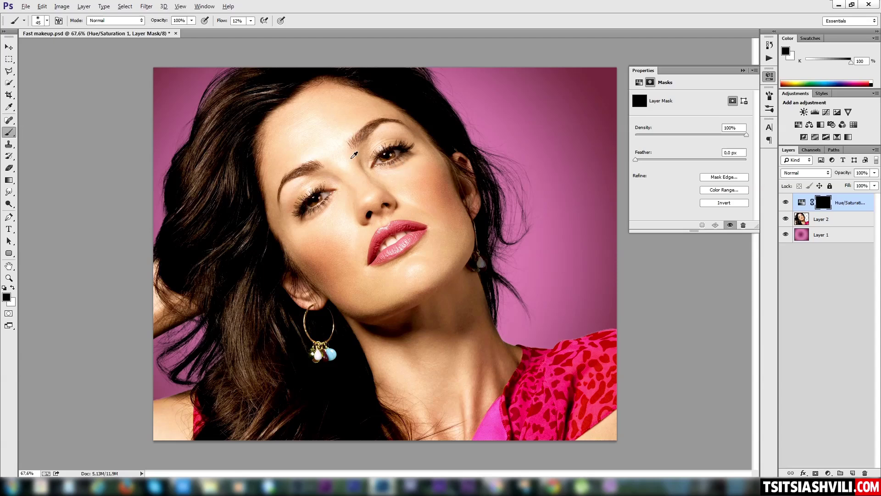
pyautogui.scroll(3, 354, 155)
pyautogui.scroll(2, 354, 155)
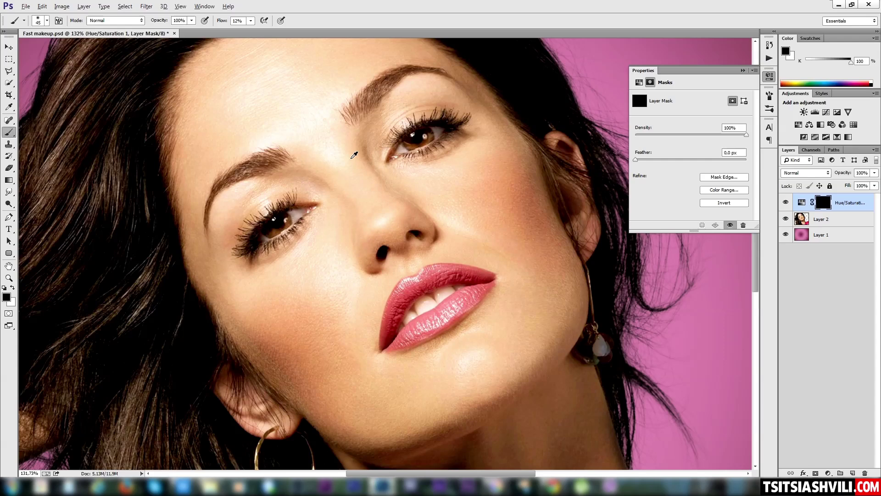
pyautogui.moveTo(384, 149)
pyautogui.mouseDown()
pyautogui.moveTo(394, 153)
pyautogui.moveTo(417, 228)
pyautogui.mouseUp()
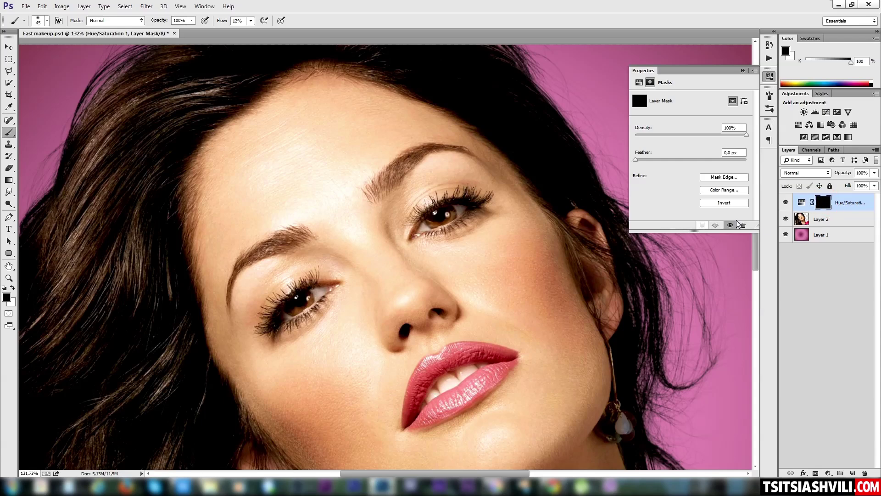
# Paint white into the Hue/Saturation mask over both upper eyelids to reveal blue eyeshadow.
pyautogui.click(854, 204)
pyautogui.click(823, 202)
pyautogui.click(13, 288)
pyautogui.moveTo(408, 210)
pyautogui.mouseDown()
pyautogui.moveTo(444, 186)
pyautogui.moveTo(412, 210)
pyautogui.moveTo(406, 197)
pyautogui.moveTo(448, 163)
pyautogui.moveTo(478, 189)
pyautogui.moveTo(420, 174)
pyautogui.moveTo(471, 164)
pyautogui.moveTo(426, 168)
pyautogui.moveTo(487, 178)
pyautogui.moveTo(439, 157)
pyautogui.moveTo(415, 174)
pyautogui.moveTo(401, 227)
pyautogui.moveTo(398, 197)
pyautogui.mouseUp()
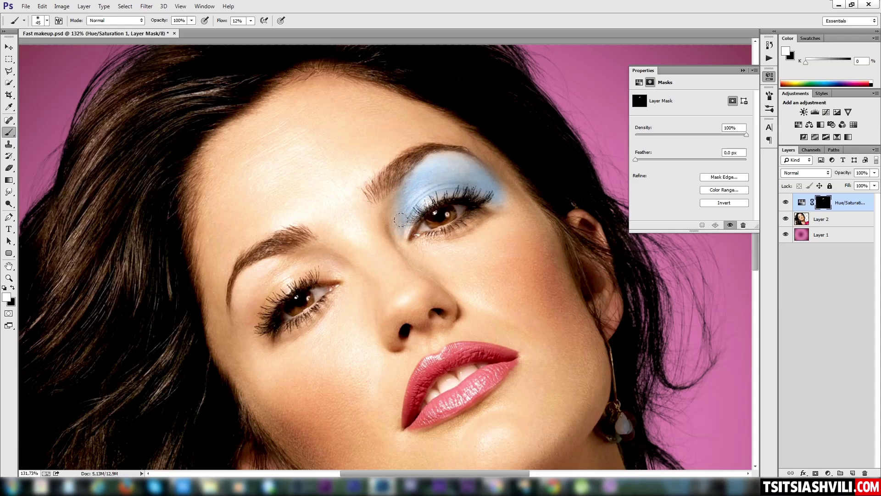
pyautogui.moveTo(403, 229); pyautogui.dragTo(396, 200)
pyautogui.moveTo(425, 163); pyautogui.dragTo(519, 206)
pyautogui.moveTo(325, 265)
pyautogui.mouseDown()
pyautogui.moveTo(276, 284)
pyautogui.moveTo(250, 324)
pyautogui.mouseUp()
pyautogui.moveTo(281, 269)
pyautogui.mouseDown()
pyautogui.moveTo(256, 266)
pyautogui.moveTo(233, 292)
pyautogui.mouseUp()
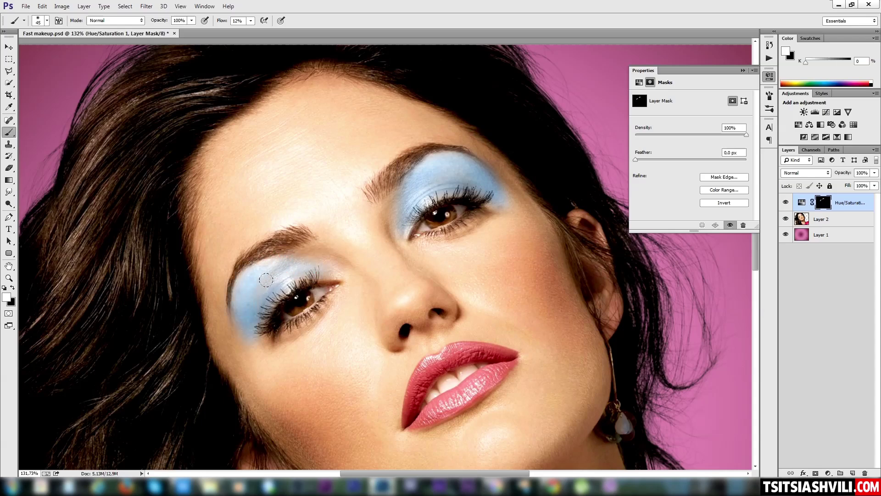
pyautogui.moveTo(256, 339); pyautogui.dragTo(240, 331)
pyautogui.moveTo(287, 268); pyautogui.dragTo(337, 273)
pyautogui.moveTo(262, 350)
pyautogui.mouseDown()
pyautogui.moveTo(261, 365)
pyautogui.moveTo(252, 363)
pyautogui.mouseUp()
# Paint black at 8% flow to remove tint spill from the cheek and brow edges.
pyautogui.click(13, 288)
pyautogui.moveTo(264, 392); pyautogui.dragTo(245, 354)
pyautogui.click(265, 353)
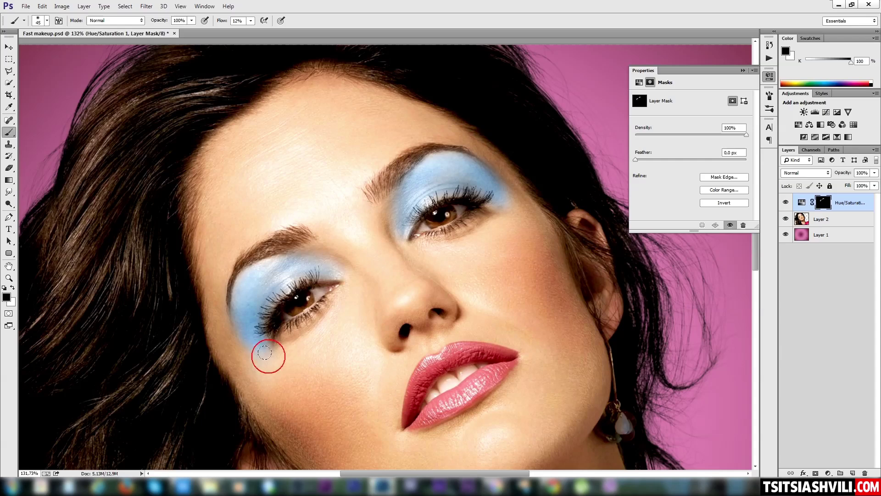
pyautogui.click(253, 21)
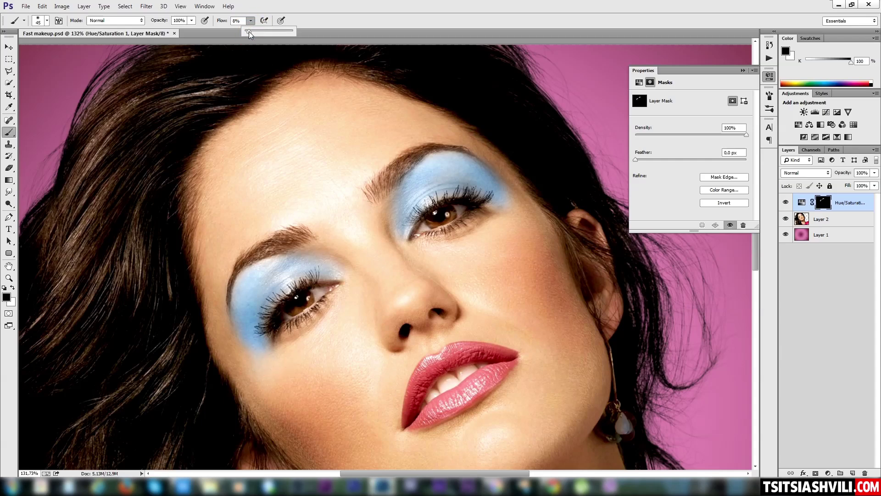
pyautogui.moveTo(266, 350); pyautogui.dragTo(247, 370)
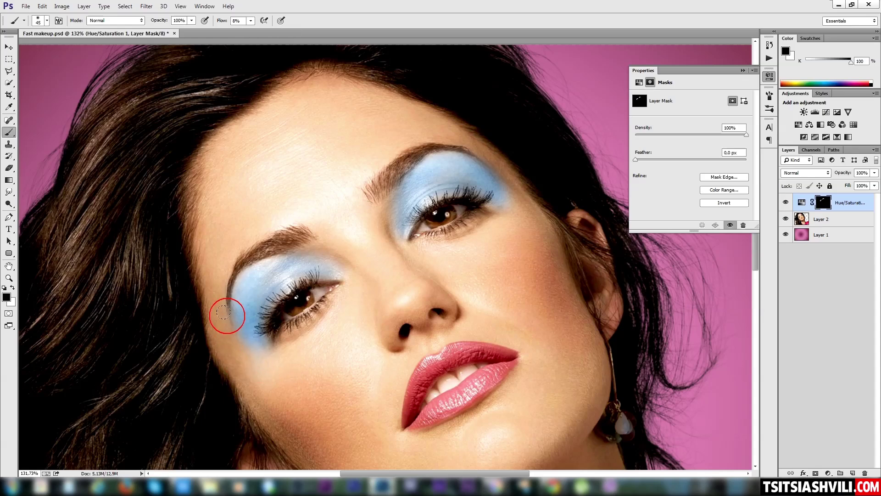
pyautogui.moveTo(247, 370); pyautogui.dragTo(244, 356)
pyautogui.click(239, 347)
pyautogui.moveTo(282, 243)
pyautogui.mouseDown()
pyautogui.moveTo(336, 270)
pyautogui.moveTo(394, 230)
pyautogui.moveTo(408, 152)
pyautogui.moveTo(446, 149)
pyautogui.mouseUp()
pyautogui.moveTo(514, 189)
pyautogui.mouseDown()
pyautogui.moveTo(522, 211)
pyautogui.moveTo(494, 184)
pyautogui.moveTo(506, 227)
pyautogui.moveTo(487, 202)
pyautogui.moveTo(507, 209)
pyautogui.moveTo(498, 170)
pyautogui.moveTo(516, 198)
pyautogui.mouseUp()
pyautogui.moveTo(412, 256)
pyautogui.mouseDown()
pyautogui.moveTo(507, 222)
pyautogui.moveTo(507, 201)
pyautogui.moveTo(750, 275)
pyautogui.mouseUp()
pyautogui.click(813, 174)
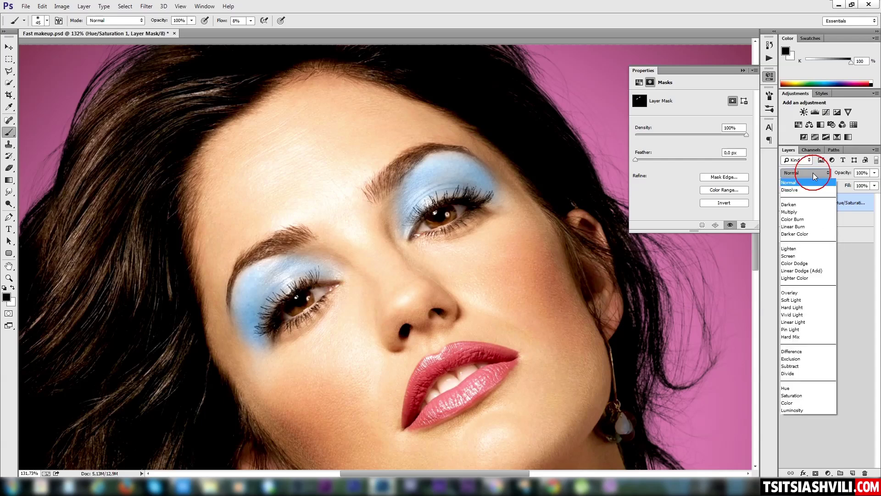
# Set the eyeshadow layer to Multiply and dab its mask around the brow, temple and upper cheek.
pyautogui.click(804, 212)
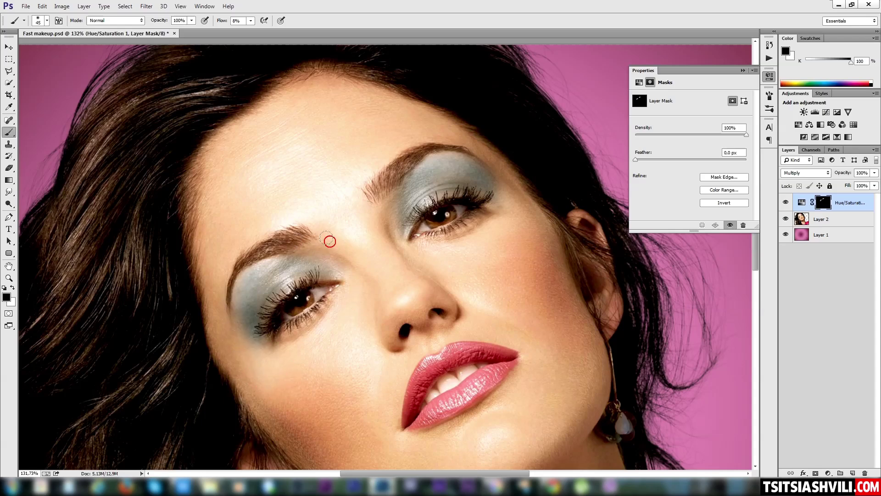
pyautogui.click(392, 223)
pyautogui.click(402, 248)
pyautogui.click(394, 217)
pyautogui.click(393, 196)
pyautogui.click(510, 160)
pyautogui.click(513, 219)
pyautogui.click(522, 205)
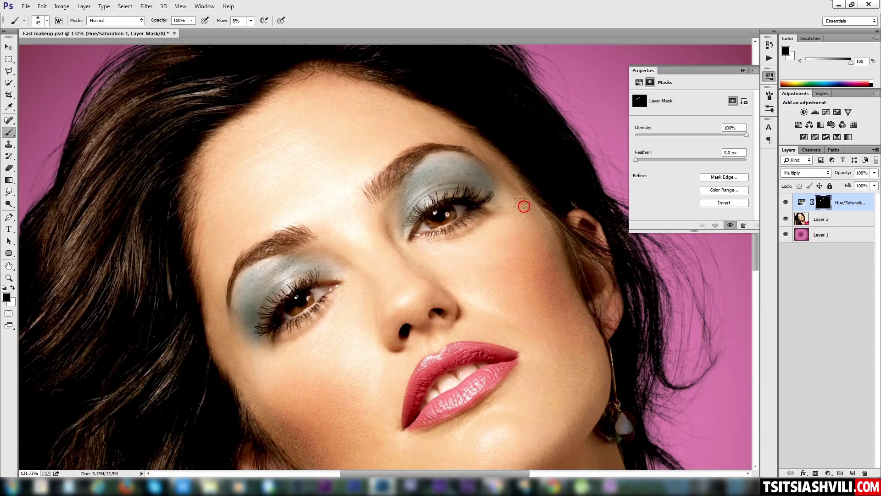
# Compare Screen, Overlay, Soft Light and Hard Light blending, then settle back on Multiply.
pyautogui.click(812, 174)
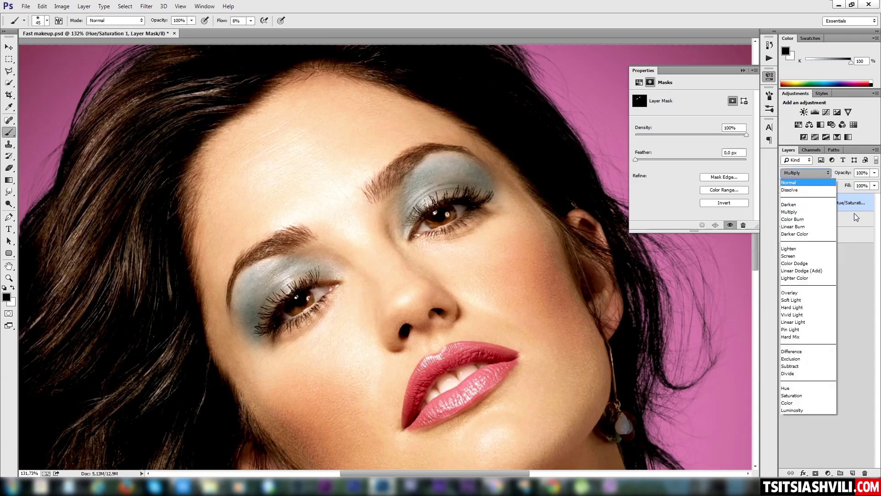
pyautogui.click(808, 256)
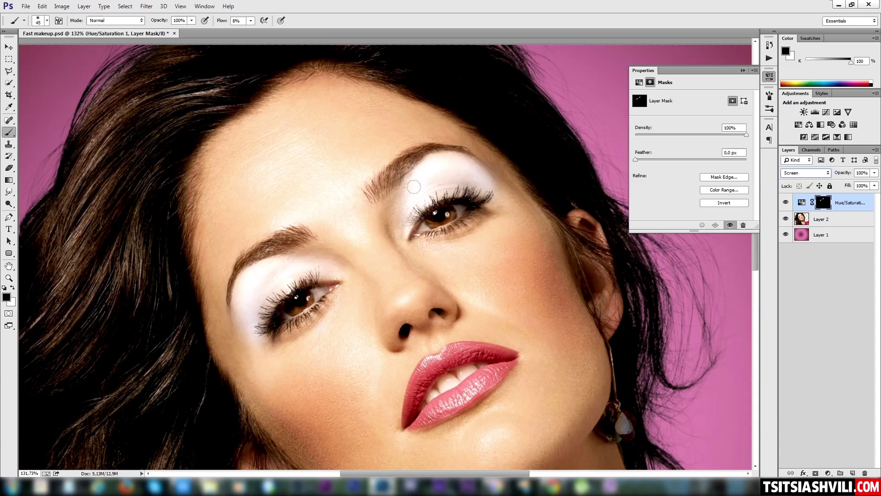
pyautogui.moveTo(441, 177); pyautogui.dragTo(460, 190)
pyautogui.click(806, 173)
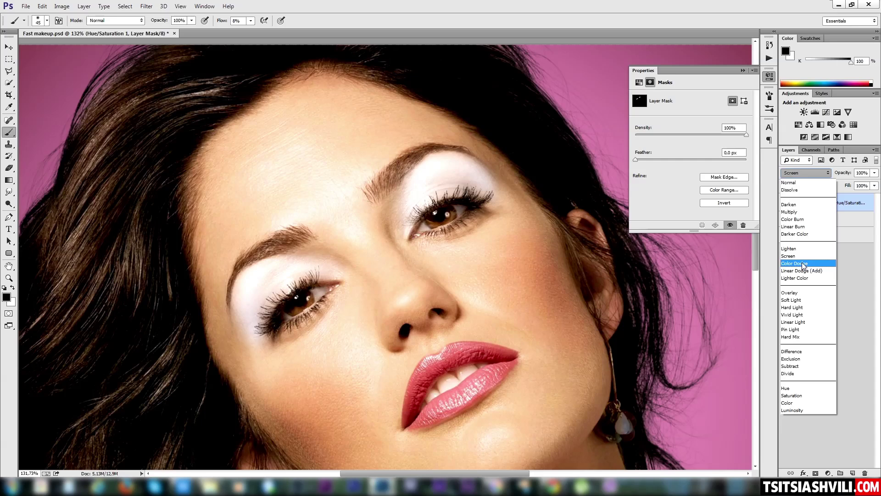
pyautogui.click(800, 293)
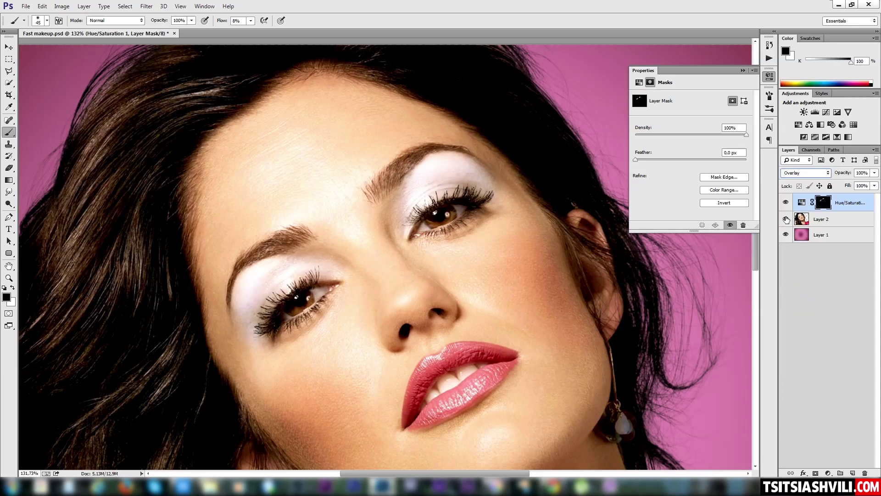
pyautogui.click(812, 173)
pyautogui.click(803, 301)
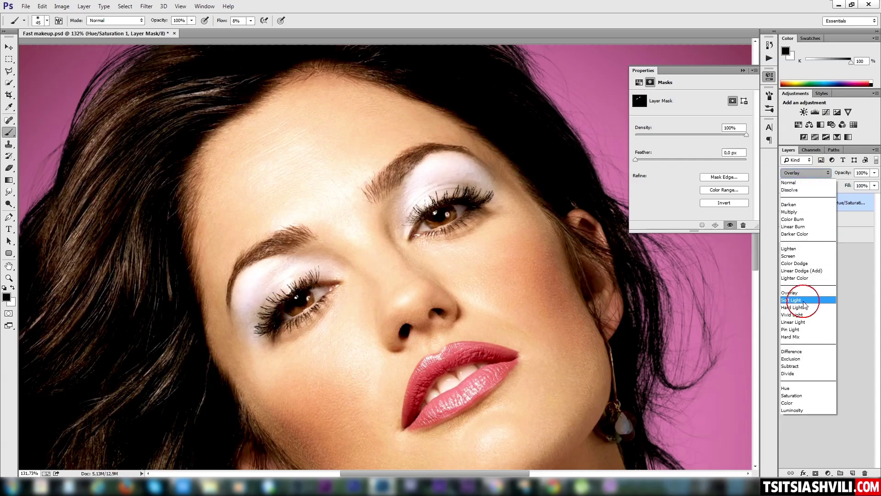
pyautogui.click(826, 173)
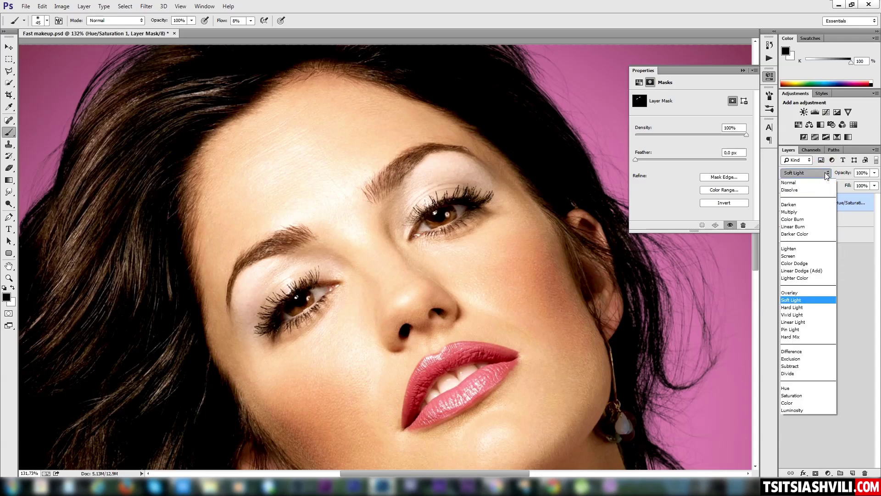
pyautogui.click(795, 307)
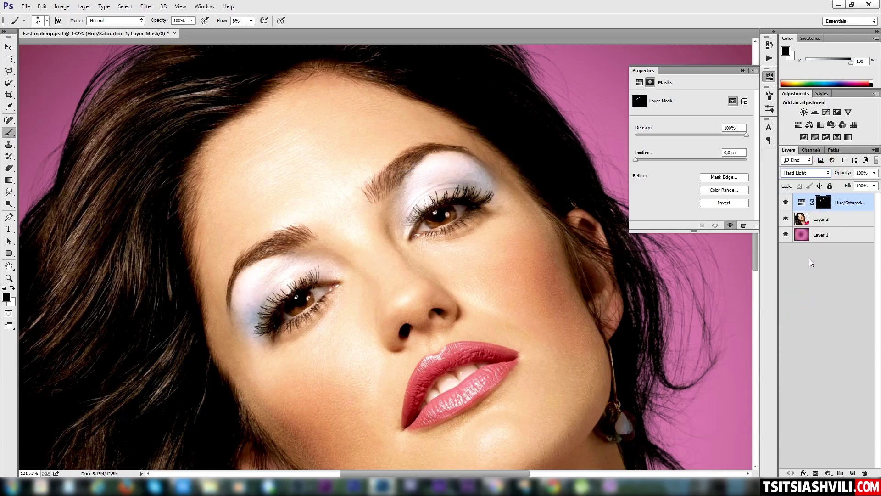
pyautogui.click(824, 173)
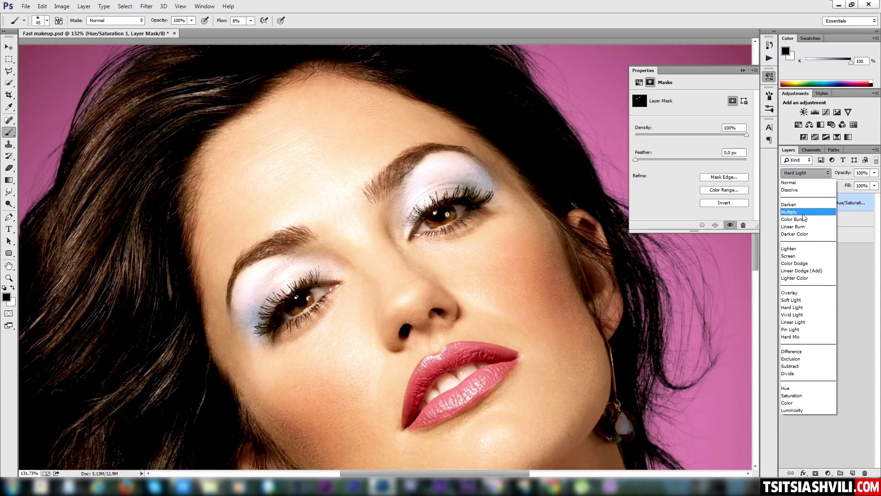
pyautogui.click(804, 212)
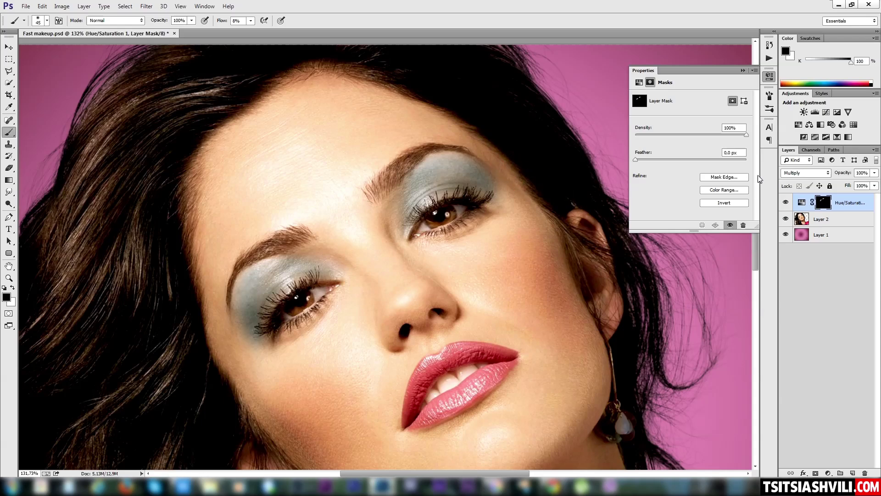
pyautogui.click(824, 204)
# Feather the eyeshadow mask to 6.7 px.
pyautogui.moveTo(636, 161); pyautogui.dragTo(647, 161)
pyautogui.moveTo(665, 159)
pyautogui.mouseDown()
pyautogui.moveTo(684, 157)
pyautogui.moveTo(674, 158)
pyautogui.mouseUp()
pyautogui.moveTo(672, 161); pyautogui.dragTo(670, 160)
# Recolour the eyeshadow pink-violet with Hue -105 and raised saturation, then zoom out.
pyautogui.click(802, 202)
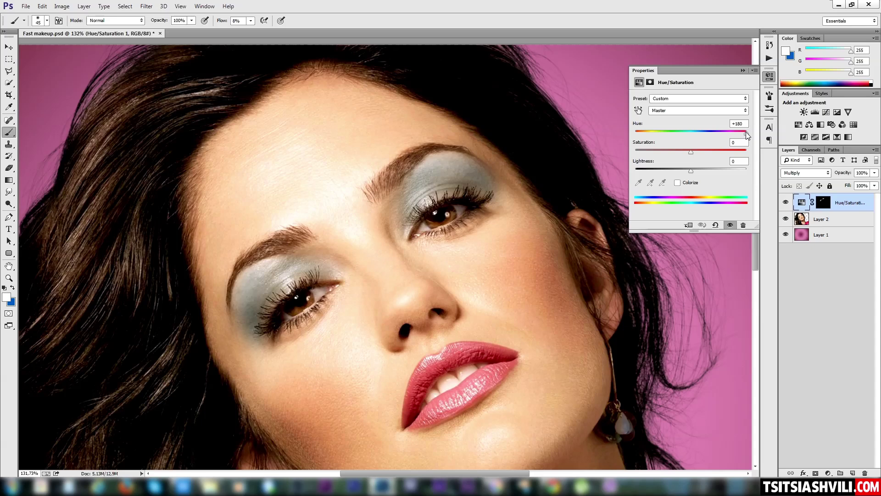
pyautogui.moveTo(745, 133); pyautogui.dragTo(652, 133)
pyautogui.moveTo(694, 153); pyautogui.dragTo(699, 153)
pyautogui.click(743, 70)
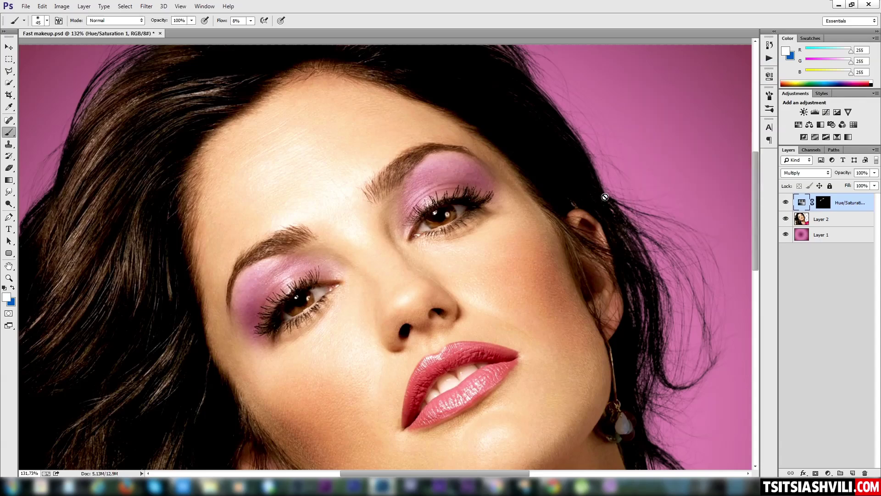
pyautogui.press('z')
pyautogui.moveTo(474, 256); pyautogui.dragTo(450, 250)
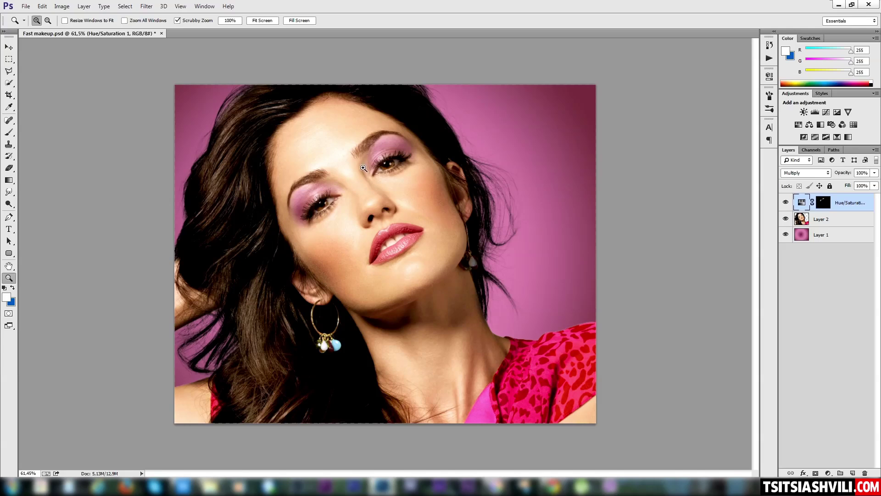
# Target the eyeshadow mask with the Brush and zoom between the right eye, brow and lips to check it.
pyautogui.moveTo(358, 170); pyautogui.dragTo(423, 201)
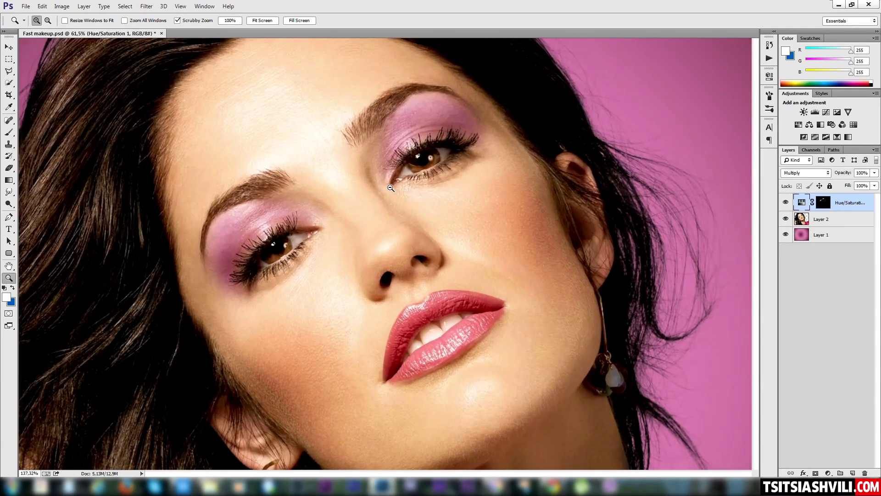
pyautogui.moveTo(378, 202); pyautogui.dragTo(418, 238)
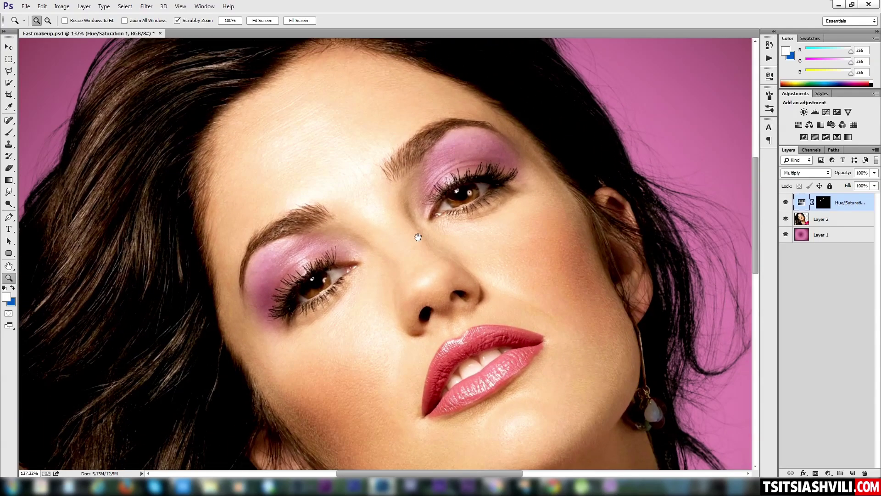
pyautogui.click(9, 132)
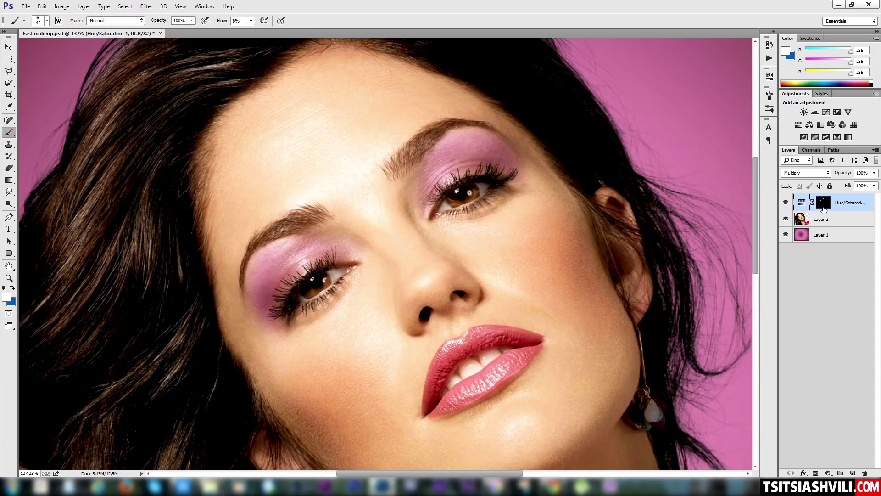
pyautogui.click(824, 208)
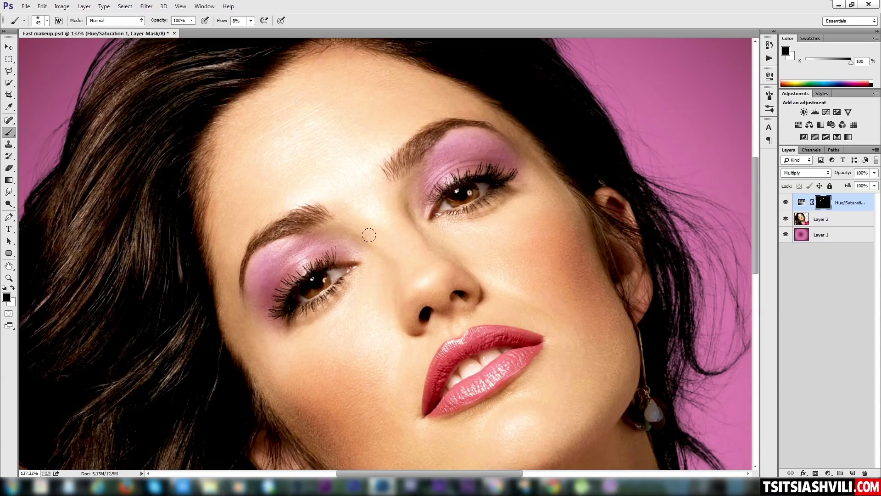
pyautogui.press('z')
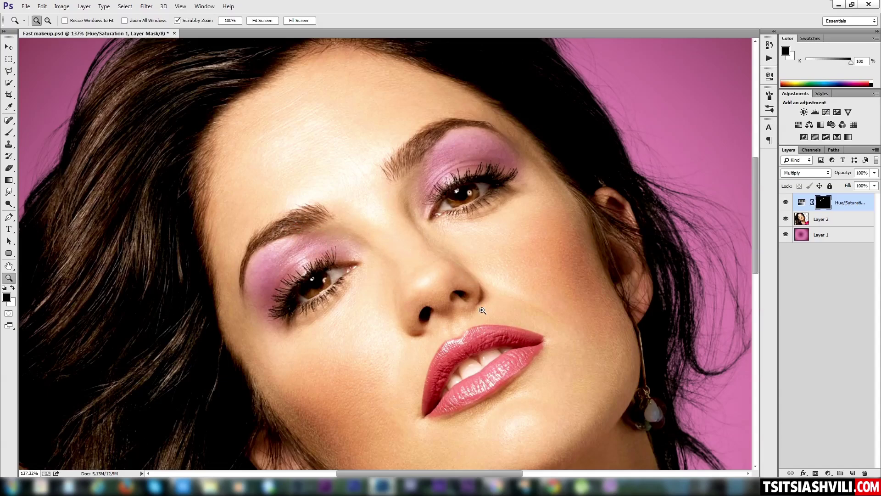
pyautogui.moveTo(475, 288); pyautogui.dragTo(457, 312)
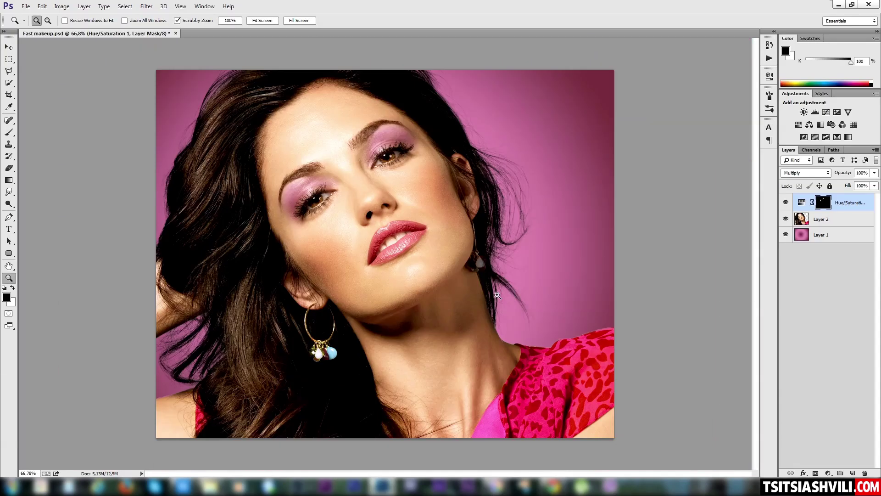
pyautogui.moveTo(371, 139); pyautogui.dragTo(362, 144)
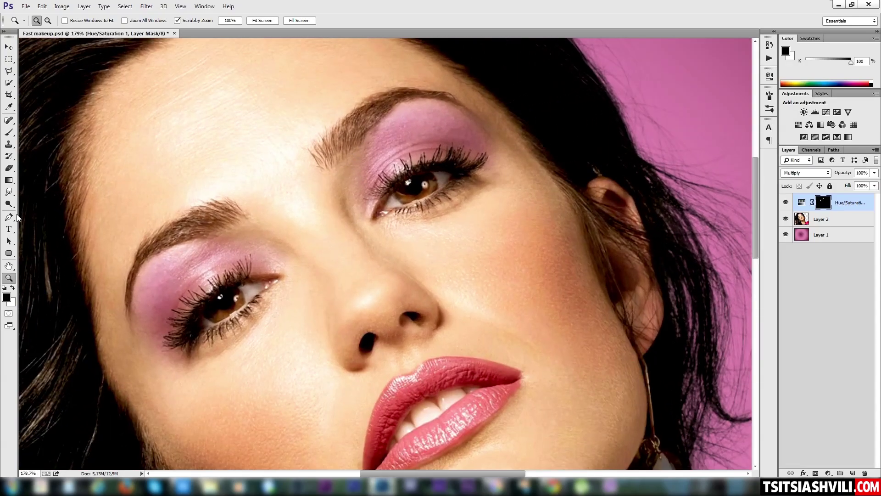
pyautogui.click(8, 132)
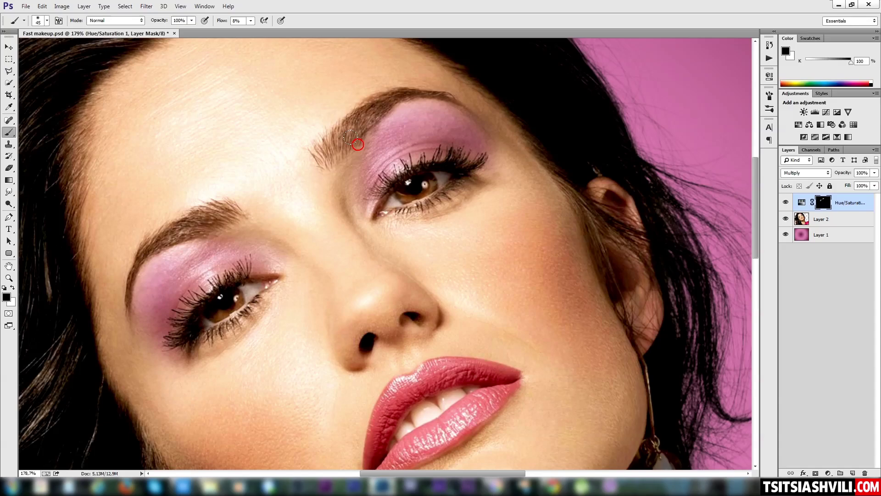
pyautogui.press('z')
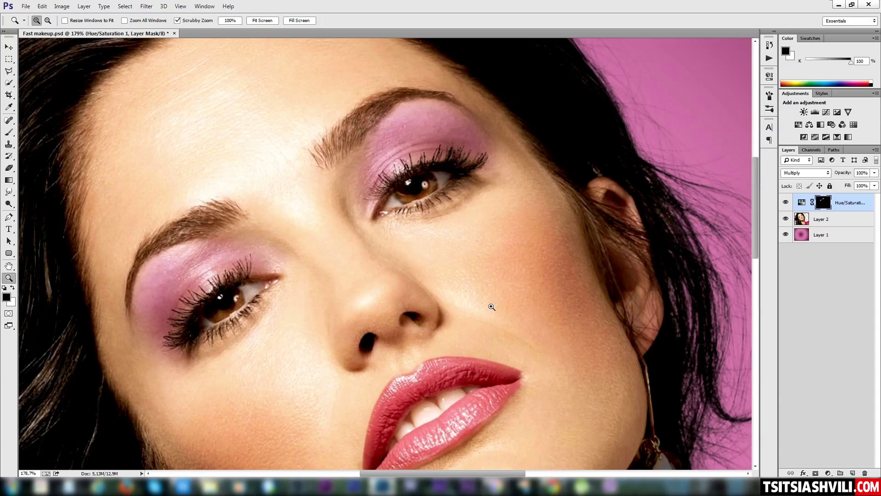
pyautogui.moveTo(486, 300); pyautogui.dragTo(459, 300)
pyautogui.moveTo(521, 350)
pyautogui.mouseDown()
pyautogui.moveTo(514, 358)
pyautogui.moveTo(440, 300)
pyautogui.mouseUp()
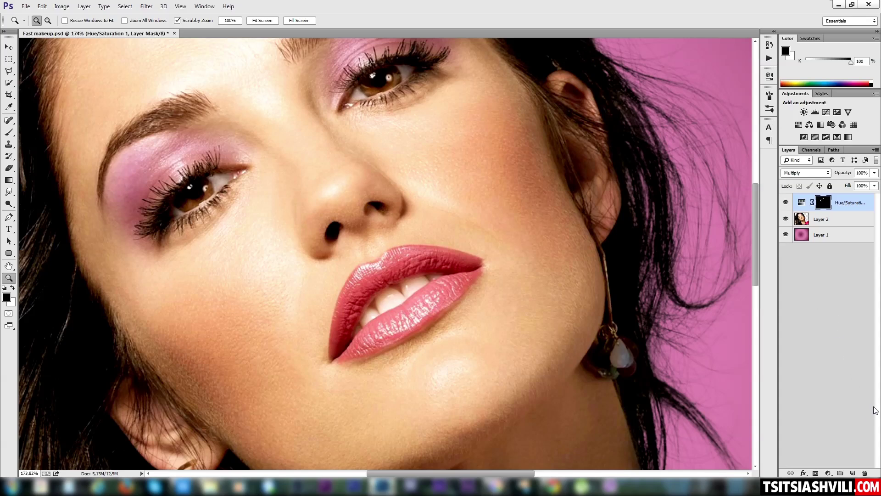
pyautogui.click(842, 305)
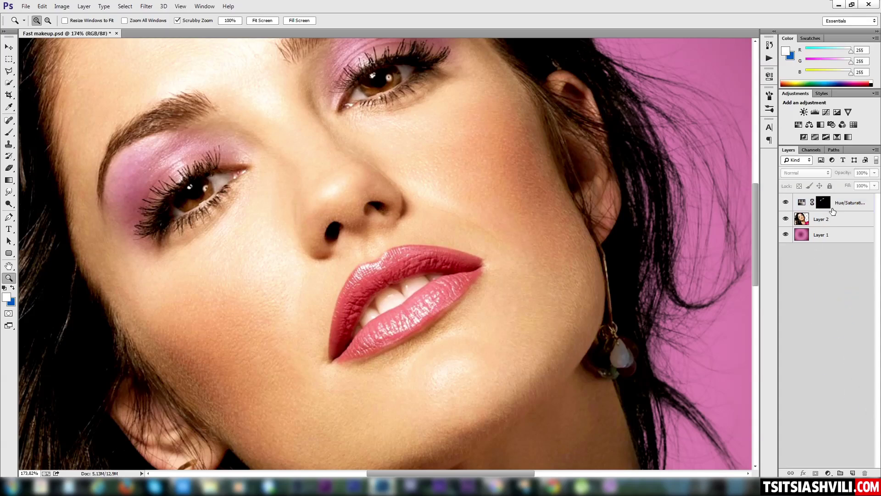
# Add empty Layer 3 and set the foreground colour to magenta (255,0,144) for the Brush.
pyautogui.click(853, 473)
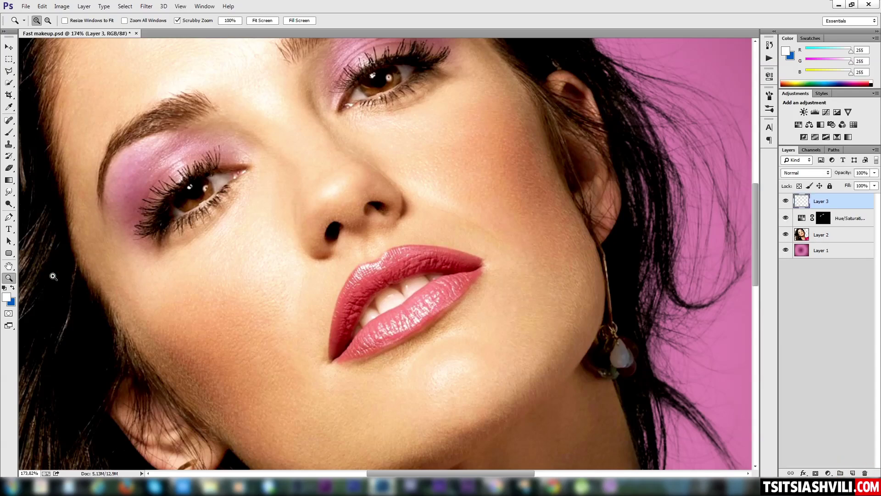
pyautogui.click(7, 297)
pyautogui.moveTo(334, 260); pyautogui.dragTo(337, 252)
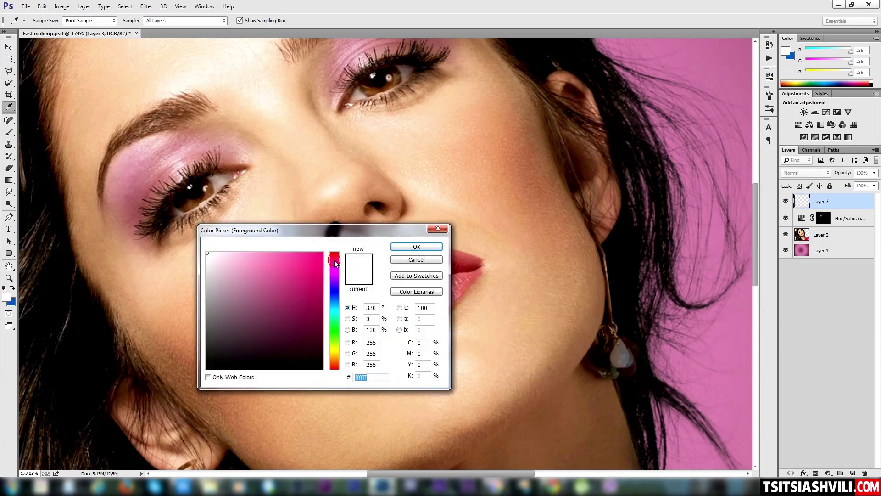
pyautogui.click(323, 252)
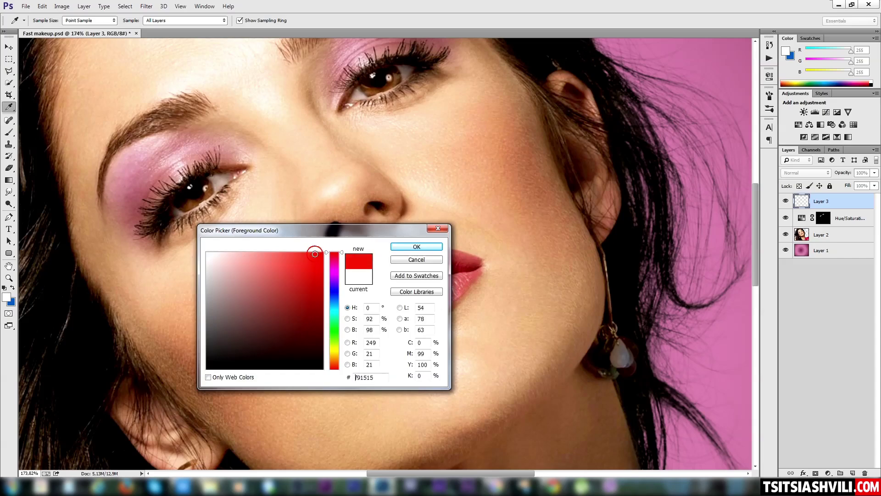
pyautogui.click(416, 246)
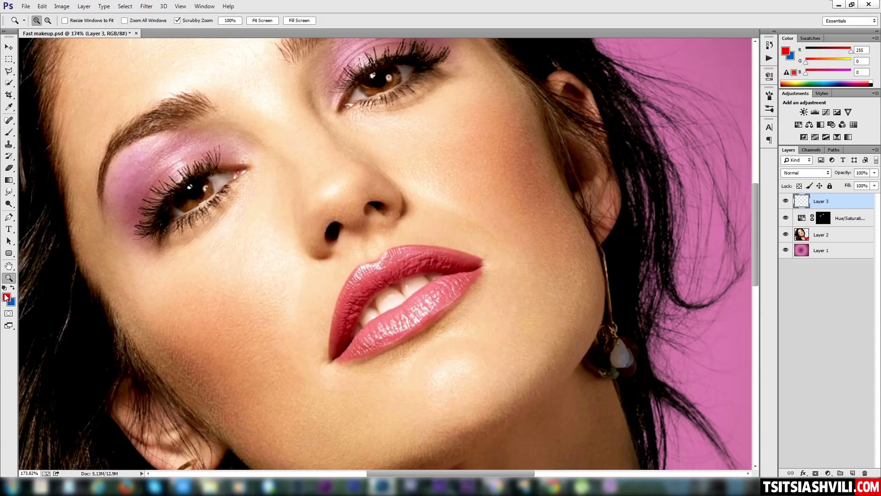
pyautogui.click(7, 297)
pyautogui.click(332, 267)
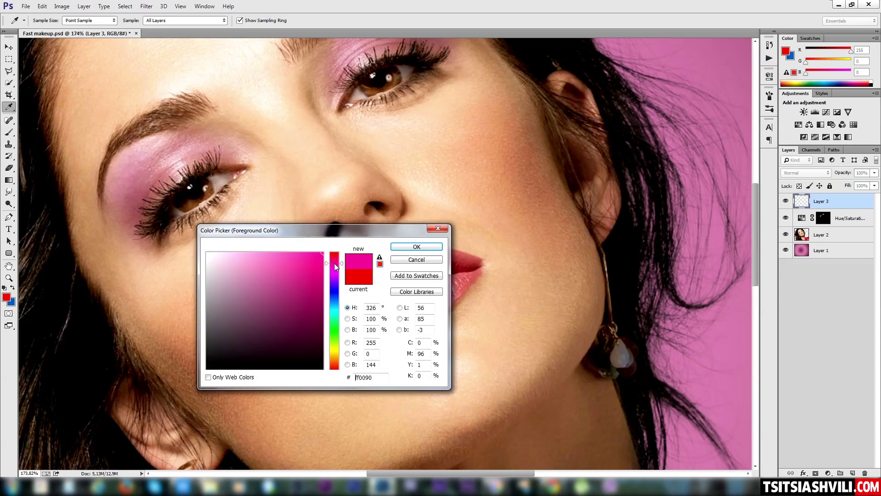
pyautogui.click(416, 247)
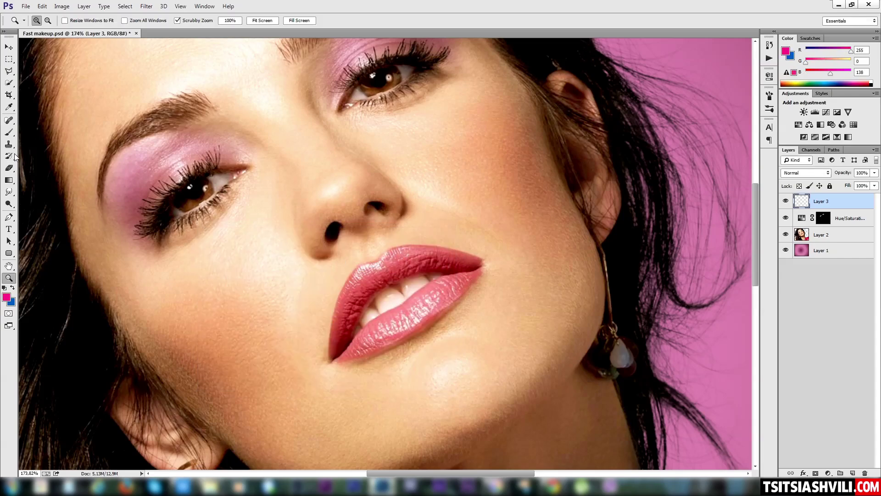
pyautogui.click(9, 132)
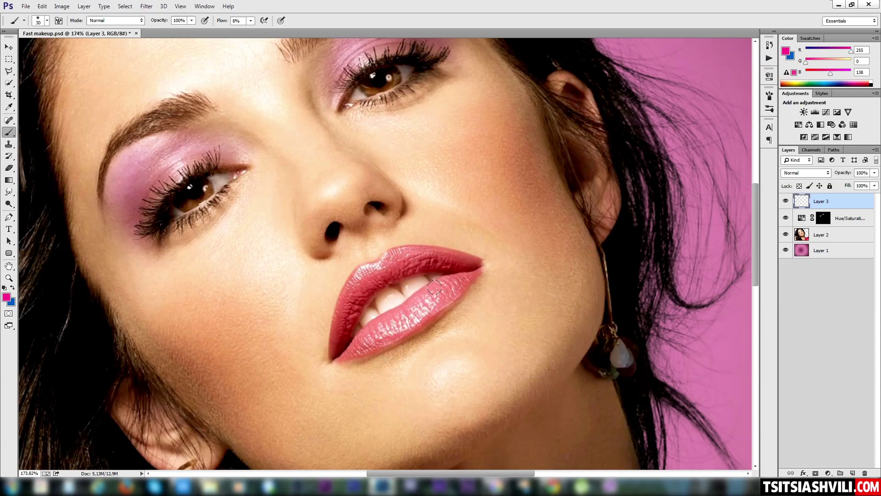
# Paint solid magenta over both lips on Layer 3, raising brush flow to 40%.
pyautogui.moveTo(455, 279)
pyautogui.mouseDown()
pyautogui.moveTo(409, 312)
pyautogui.moveTo(447, 286)
pyautogui.mouseUp()
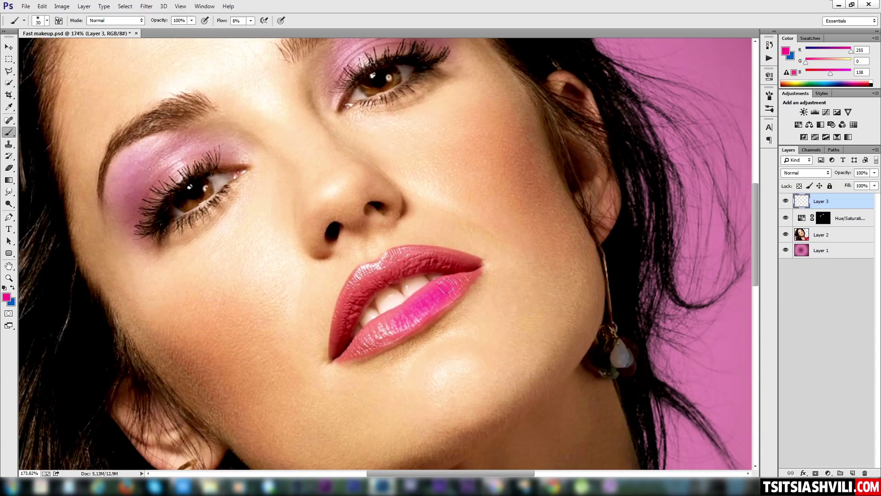
pyautogui.click(251, 21)
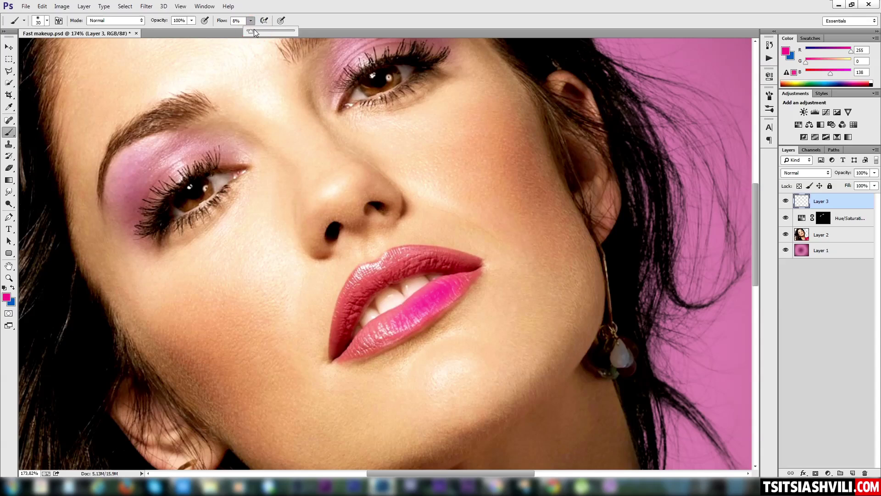
pyautogui.moveTo(250, 31); pyautogui.dragTo(264, 31)
pyautogui.moveTo(429, 302)
pyautogui.mouseDown()
pyautogui.moveTo(346, 356)
pyautogui.moveTo(459, 289)
pyautogui.moveTo(455, 259)
pyautogui.moveTo(407, 260)
pyautogui.moveTo(482, 263)
pyautogui.moveTo(395, 254)
pyautogui.moveTo(433, 254)
pyautogui.moveTo(353, 271)
pyautogui.moveTo(334, 342)
pyautogui.moveTo(346, 320)
pyautogui.mouseUp()
pyautogui.moveTo(351, 353)
pyautogui.mouseDown()
pyautogui.moveTo(326, 358)
pyautogui.moveTo(352, 348)
pyautogui.mouseUp()
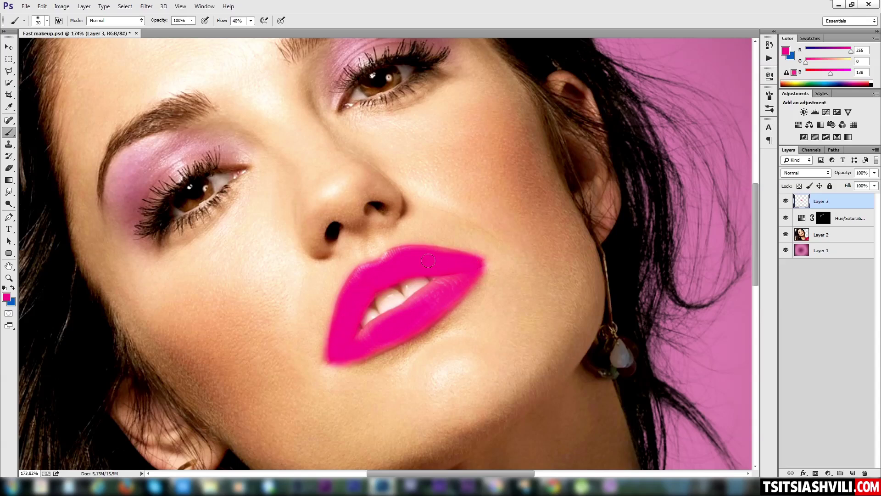
pyautogui.moveTo(403, 250)
pyautogui.mouseDown()
pyautogui.moveTo(418, 248)
pyautogui.moveTo(366, 294)
pyautogui.mouseUp()
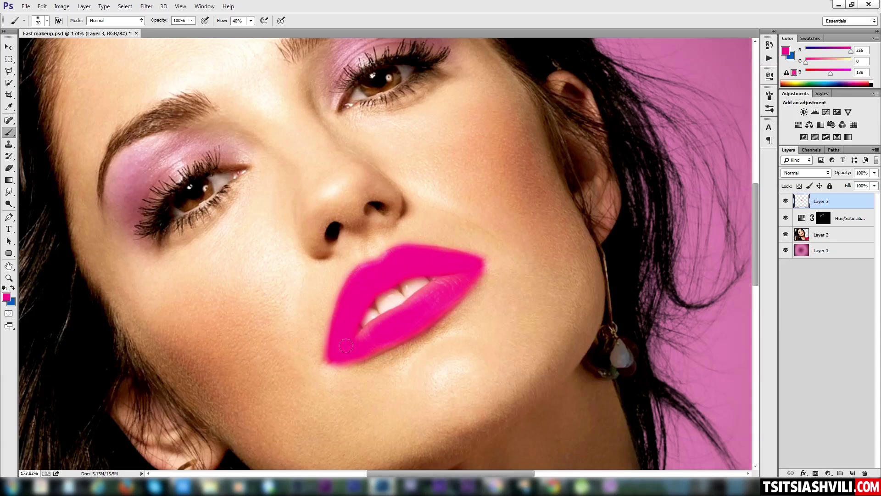
pyautogui.moveTo(346, 346); pyautogui.dragTo(368, 332)
pyautogui.click(828, 171)
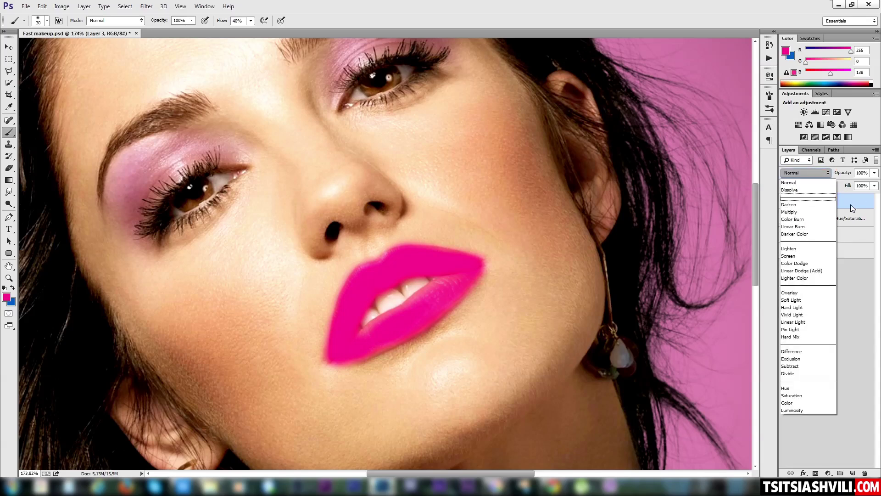
# Try Multiply, Color Burn, Screen, Lighten, Soft Light and Hard Light blending on the lipstick layer.
pyautogui.click(800, 213)
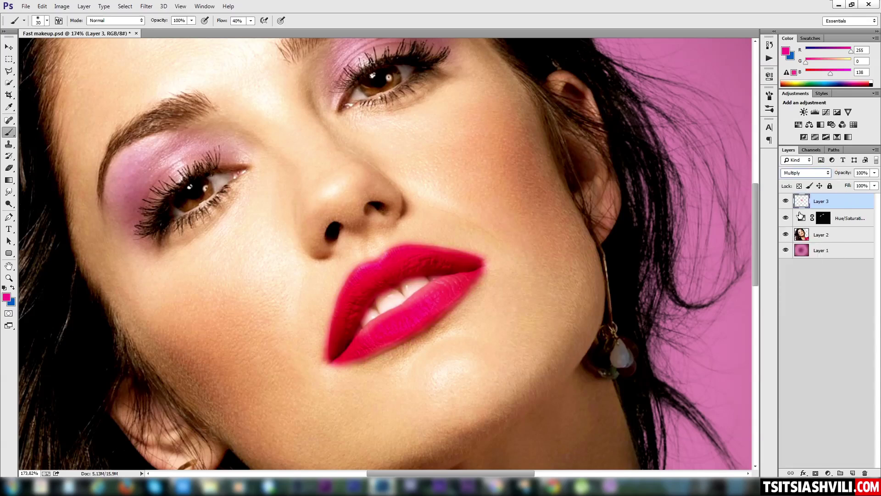
pyautogui.click(820, 174)
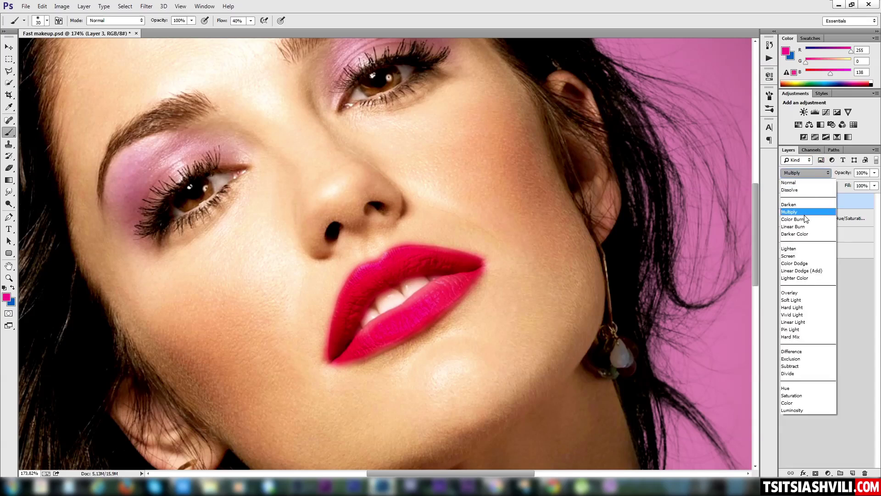
pyautogui.click(805, 221)
pyautogui.click(807, 174)
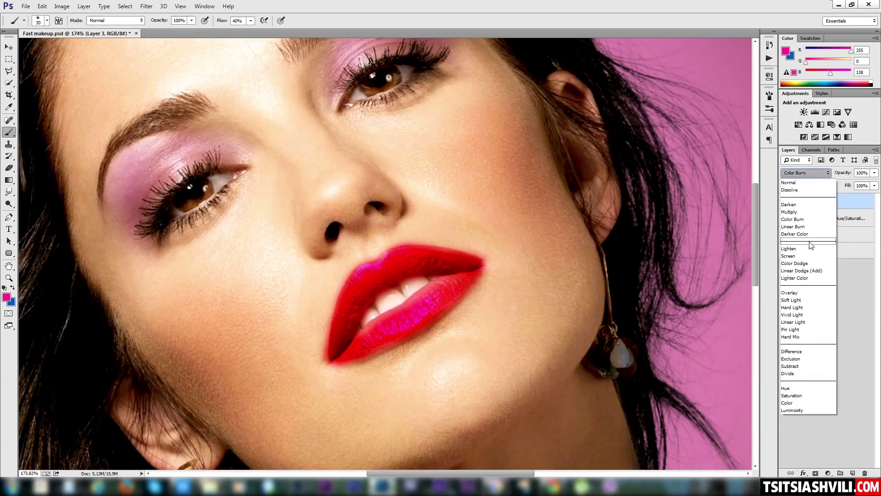
pyautogui.click(810, 256)
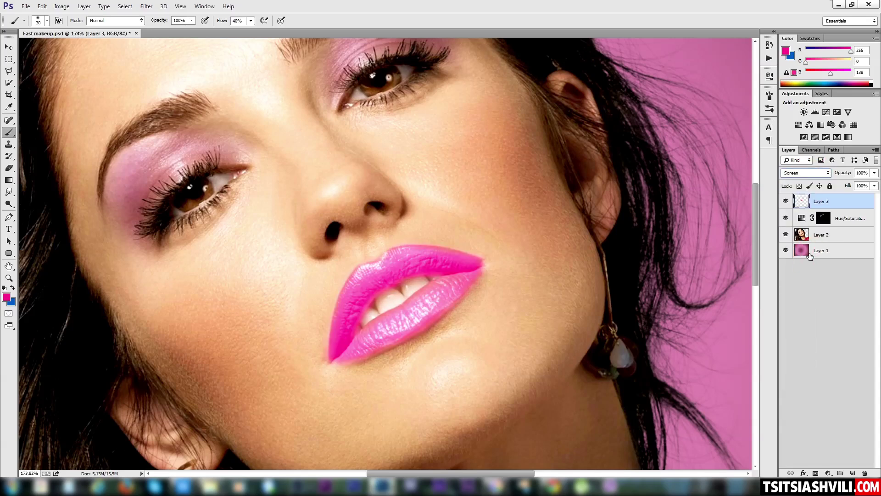
pyautogui.click(819, 175)
pyautogui.click(799, 249)
pyautogui.click(808, 177)
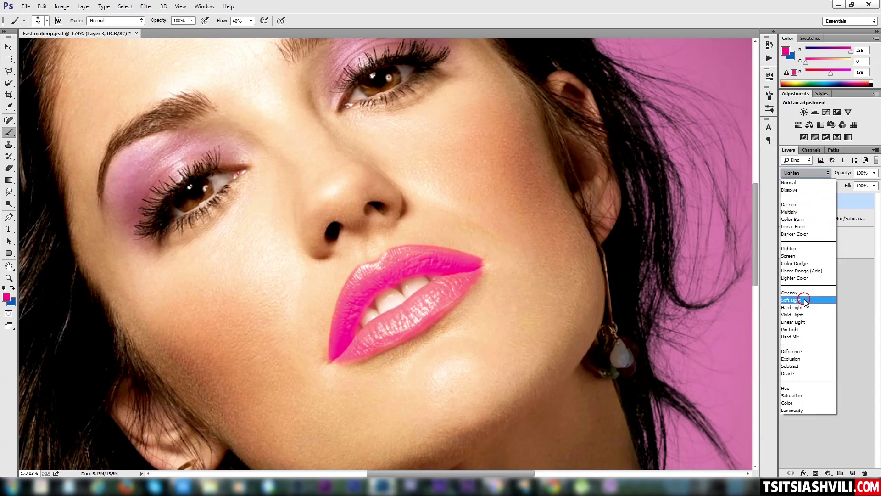
pyautogui.click(806, 299)
pyautogui.click(827, 174)
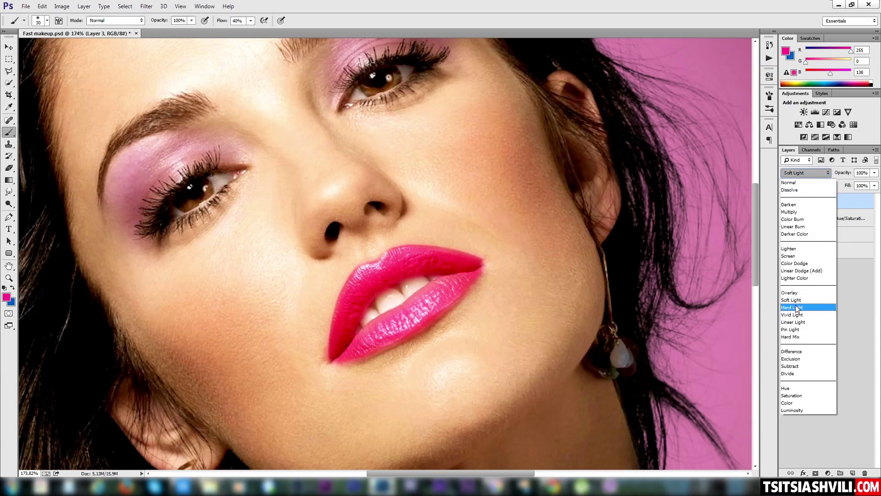
pyautogui.click(798, 308)
# Compare Color, Multiply and Screen, settle on Soft Light, and add a layer mask to Layer 3.
pyautogui.click(821, 177)
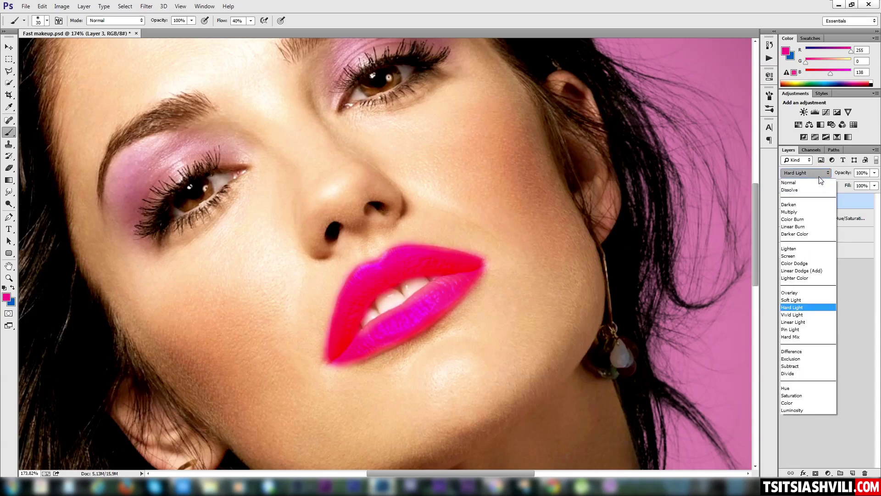
pyautogui.click(799, 402)
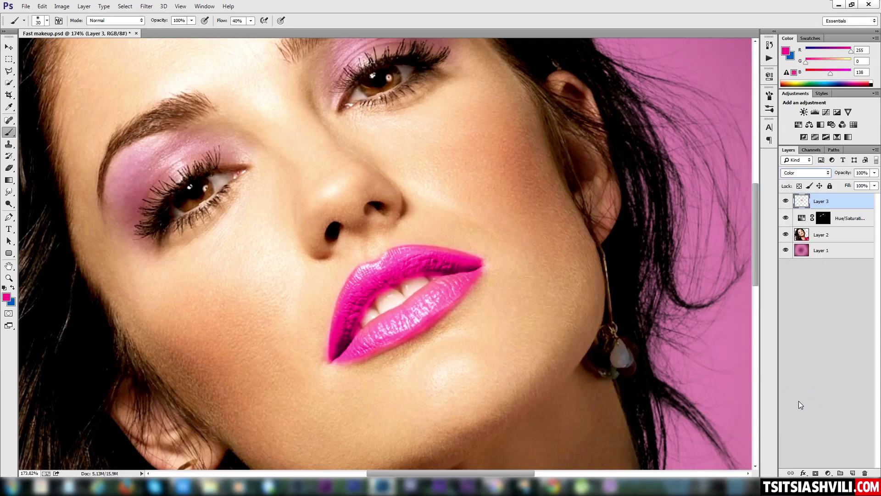
pyautogui.click(817, 177)
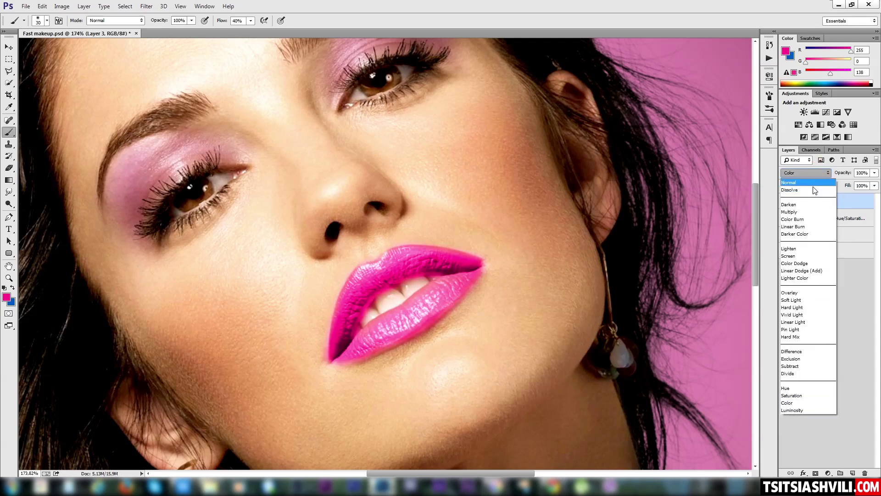
pyautogui.click(807, 210)
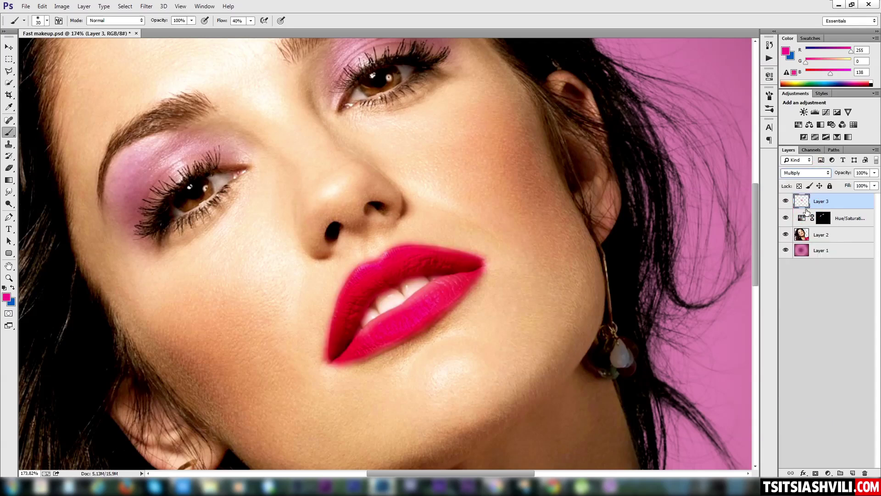
pyautogui.click(822, 174)
pyautogui.click(814, 256)
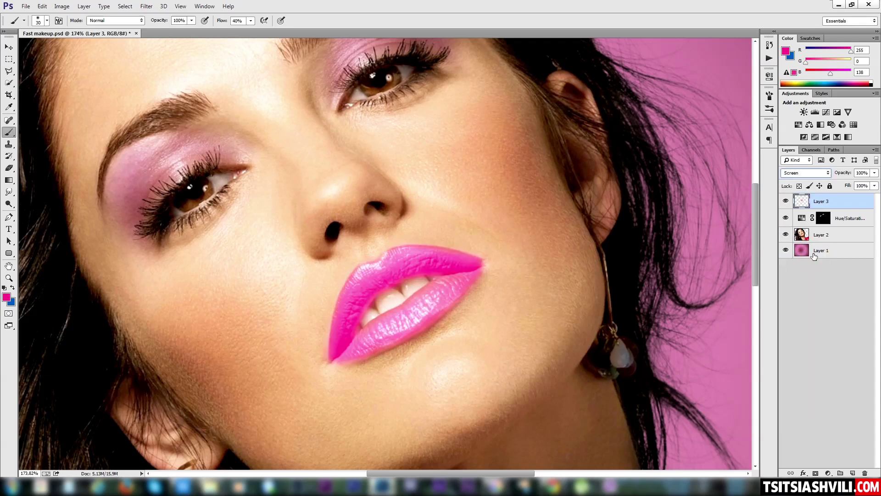
pyautogui.click(814, 175)
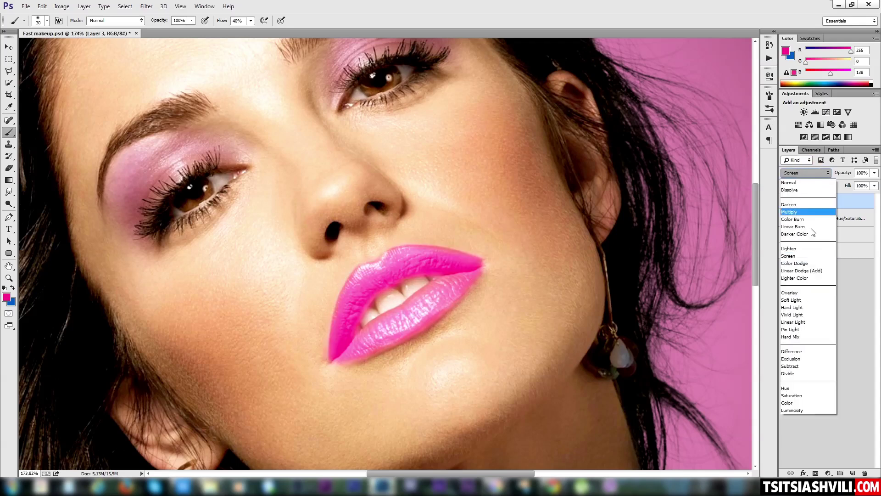
pyautogui.click(808, 302)
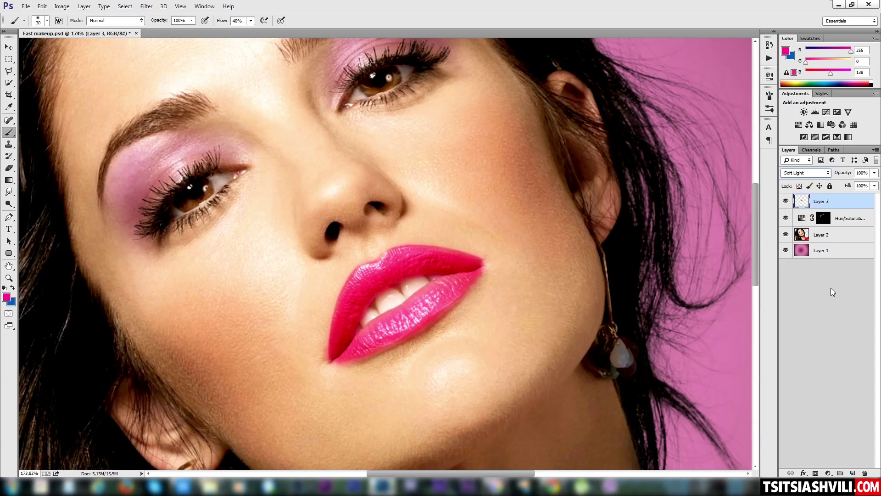
pyautogui.click(816, 473)
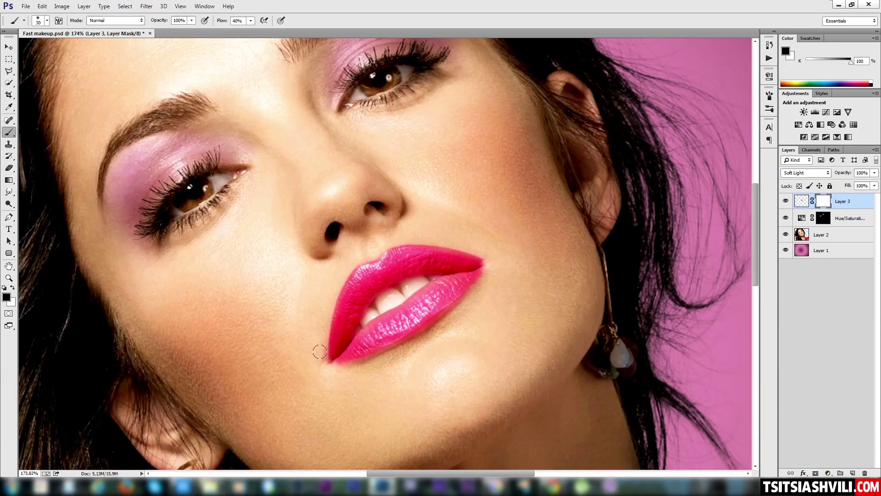
pyautogui.press('z')
pyautogui.click(344, 358)
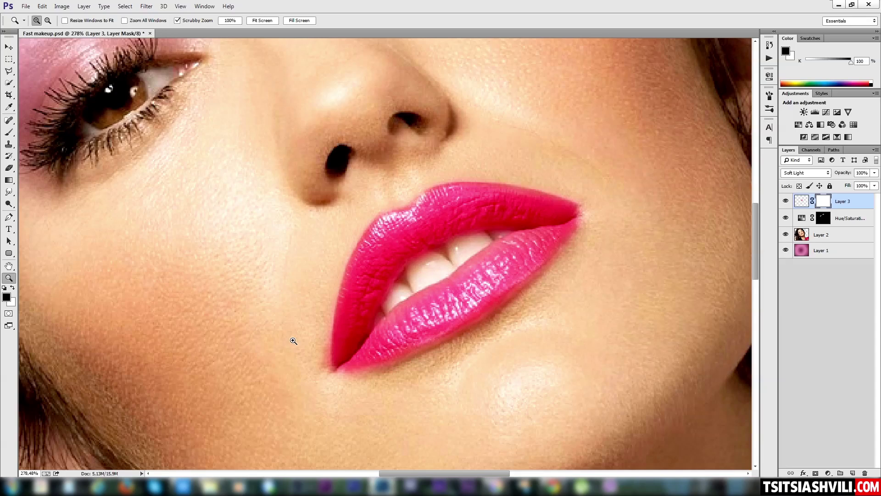
pyautogui.click(8, 132)
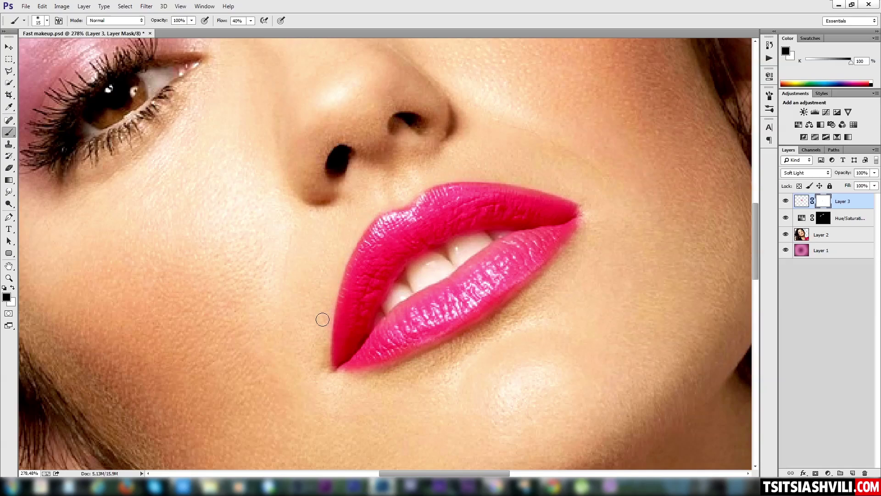
pyautogui.press('z')
pyautogui.moveTo(413, 322); pyautogui.dragTo(379, 317)
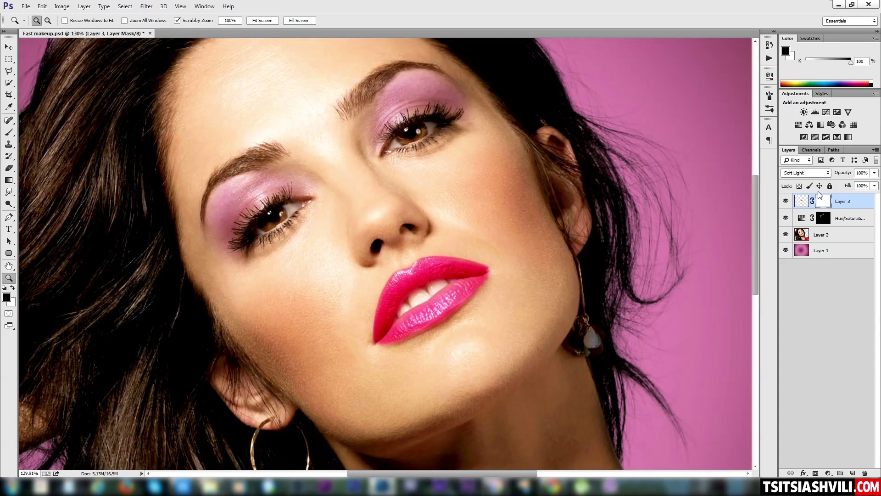
# Lower Layer 3's lipstick opacity to 35% and zoom in on the lips.
pyautogui.click(875, 172)
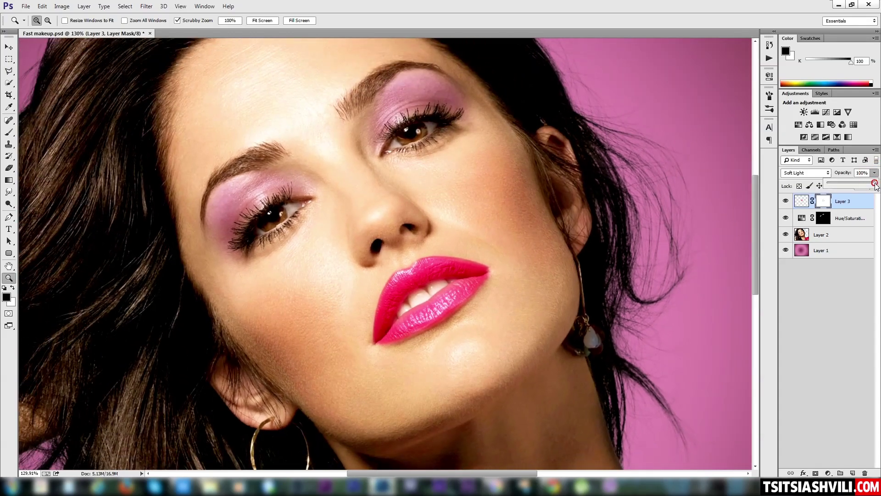
pyautogui.moveTo(875, 184); pyautogui.dragTo(859, 185)
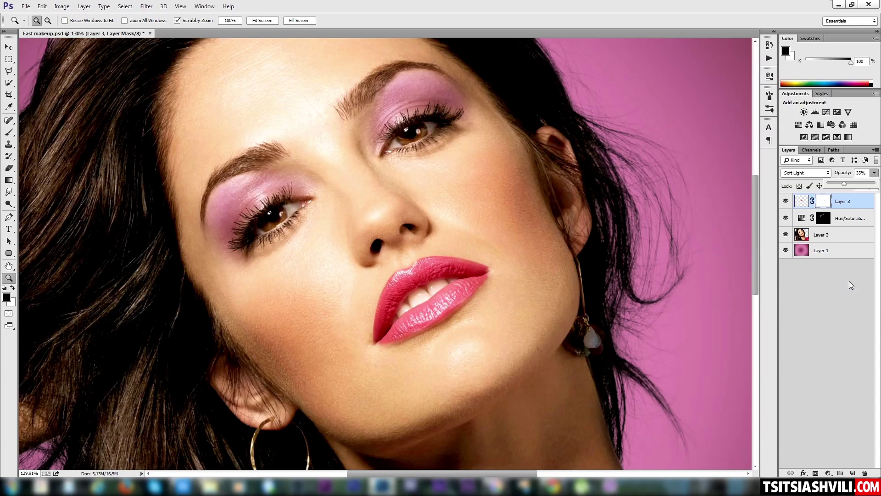
pyautogui.click(854, 270)
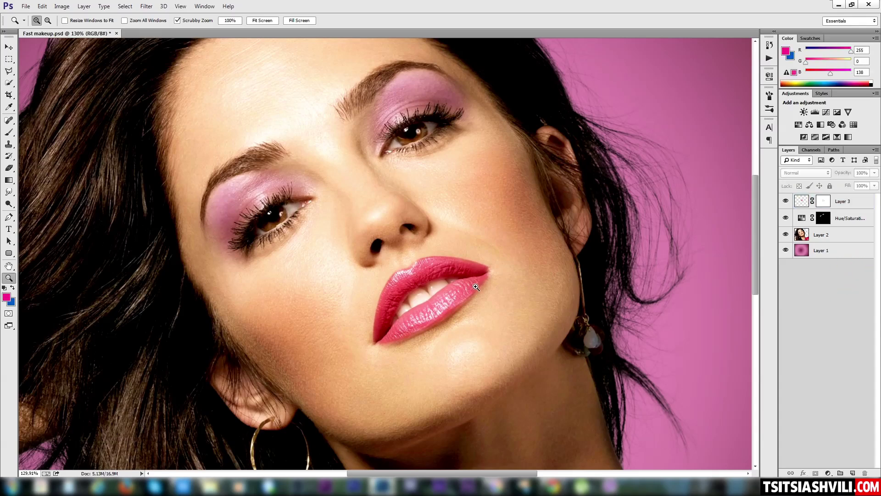
pyautogui.moveTo(449, 306); pyautogui.dragTo(411, 319)
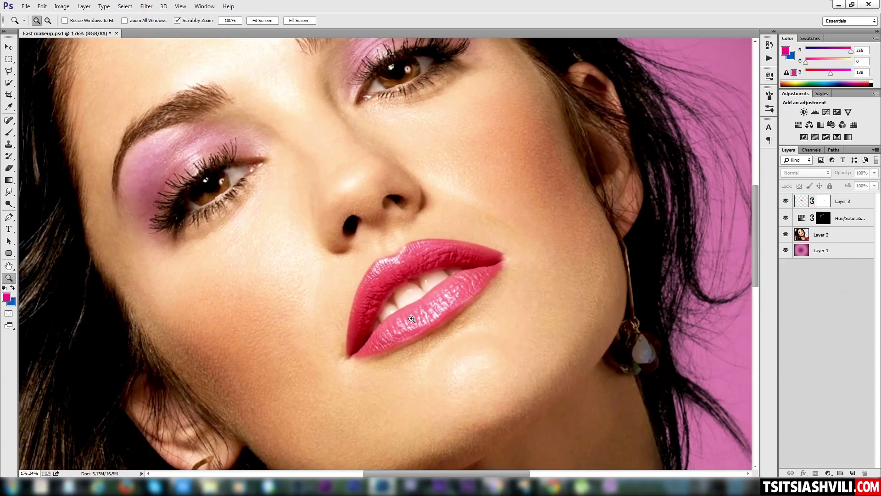
# Add a new Layer 4 and set up a white foreground with a size-10 brush.
pyautogui.click(853, 473)
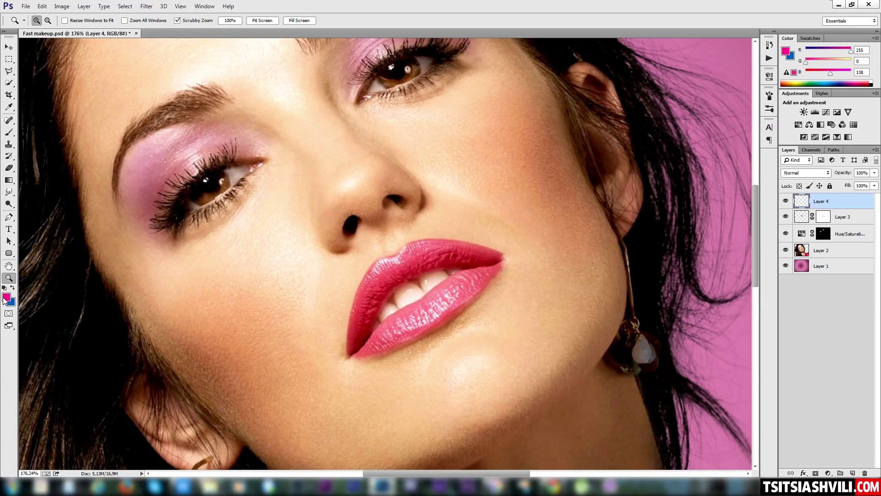
pyautogui.click(7, 298)
pyautogui.moveTo(260, 261); pyautogui.dragTo(184, 257)
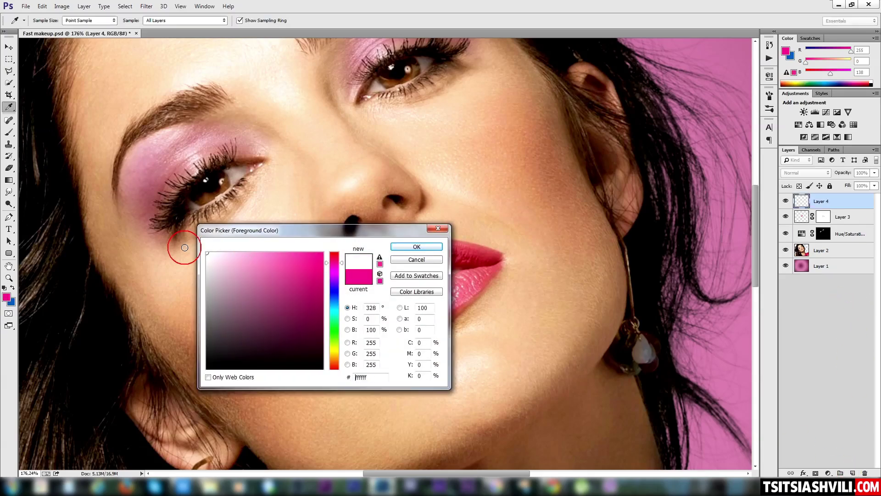
pyautogui.click(402, 247)
pyautogui.press('z')
pyautogui.press('b')
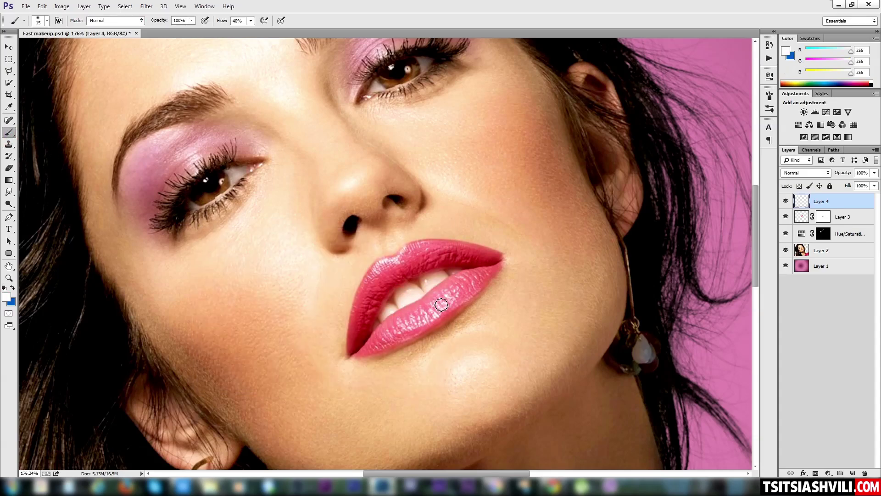
pyautogui.press('[')
pyautogui.press('[')
pyautogui.press(']')
# Paint white gloss strokes and sparkle dots across the upper and lower lips.
pyautogui.moveTo(432, 314)
pyautogui.mouseDown()
pyautogui.moveTo(409, 330)
pyautogui.moveTo(447, 293)
pyautogui.mouseUp()
pyautogui.moveTo(448, 294)
pyautogui.mouseDown()
pyautogui.moveTo(403, 324)
pyautogui.moveTo(467, 287)
pyautogui.mouseUp()
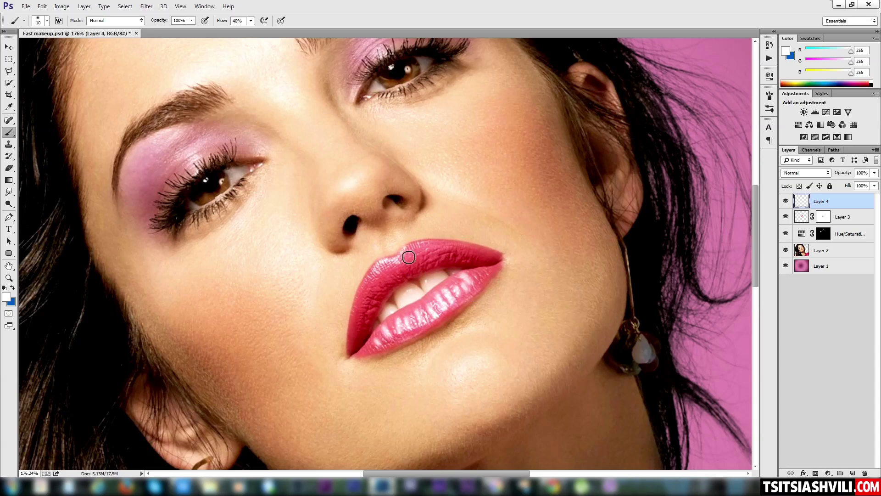
pyautogui.moveTo(403, 253); pyautogui.dragTo(374, 304)
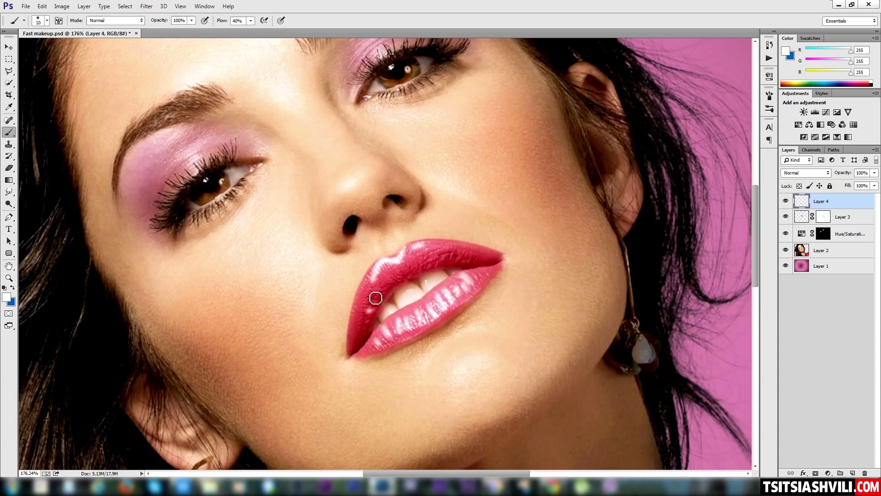
pyautogui.click(406, 292)
pyautogui.click(418, 268)
pyautogui.click(469, 261)
# Open Layer 4's blending options, move the window off the lips, then close it.
pyautogui.doubleClick(802, 200)
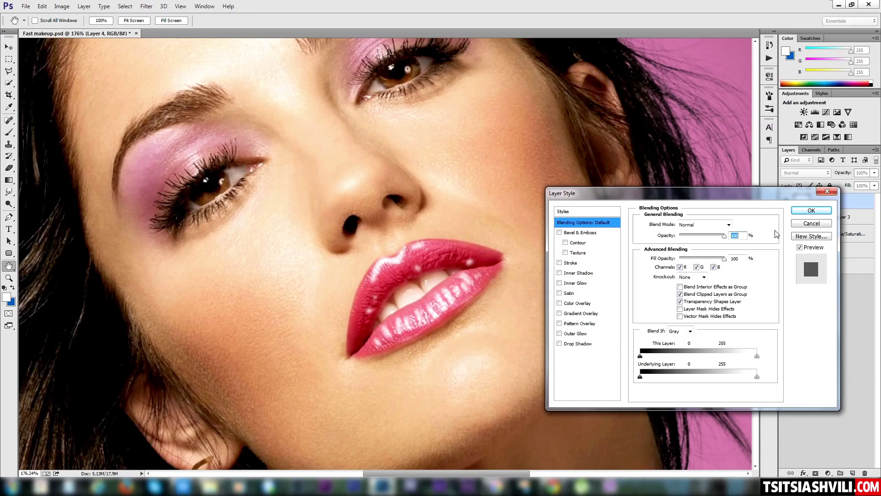
pyautogui.moveTo(770, 204); pyautogui.dragTo(685, 185)
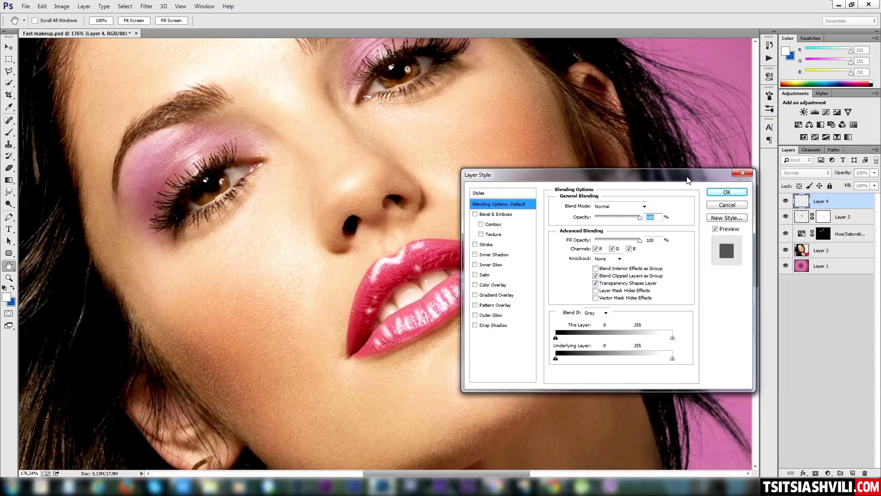
pyautogui.click(744, 173)
pyautogui.press('b')
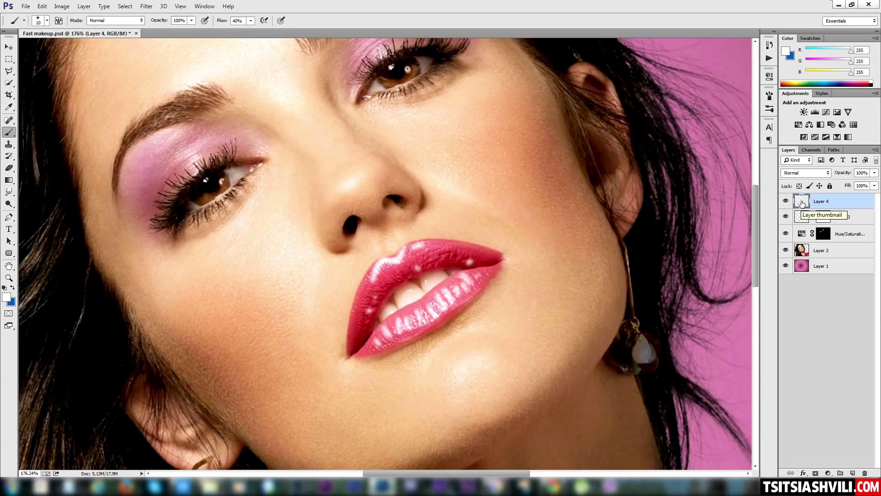
# Alt-split Layer 4's Underlying Layer Blend If black slider to 0/245.
pyautogui.doubleClick(802, 202)
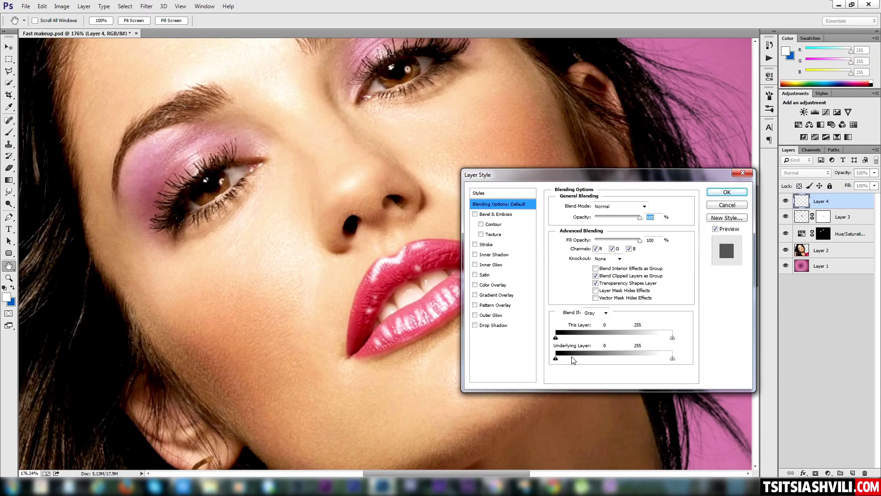
pyautogui.press('alt')
pyautogui.moveTo(557, 360); pyautogui.dragTo(560, 361)
pyautogui.moveTo(588, 360)
pyautogui.mouseDown()
pyautogui.moveTo(669, 360)
pyautogui.moveTo(659, 361)
pyautogui.mouseUp()
pyautogui.moveTo(665, 358); pyautogui.dragTo(669, 360)
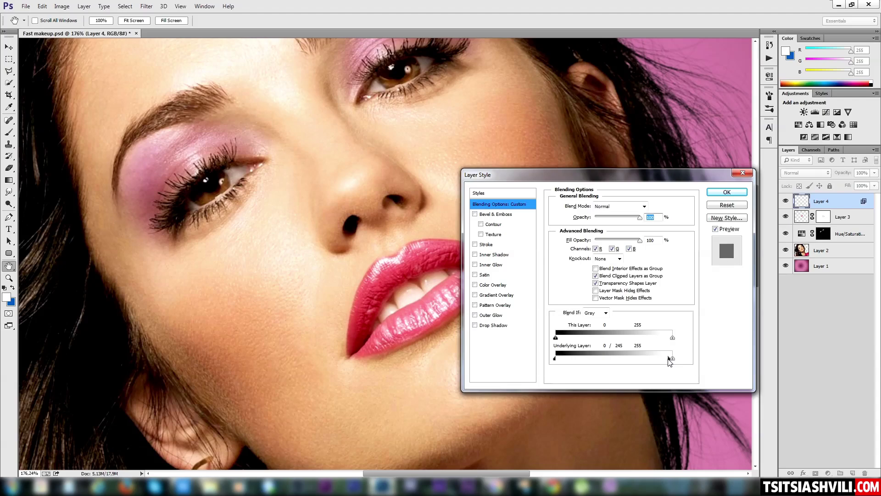
# Apply the Blend If settings and toggle Layer 4 off and on to compare the lips.
pyautogui.click(727, 193)
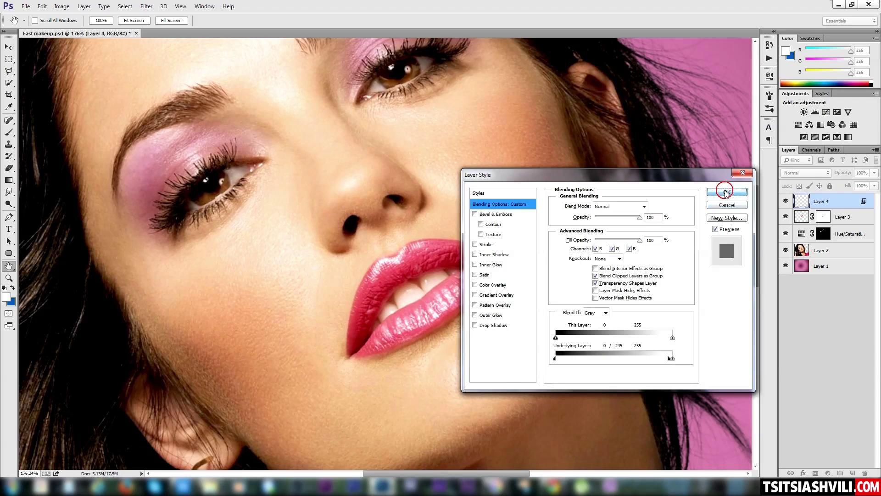
pyautogui.click(786, 201)
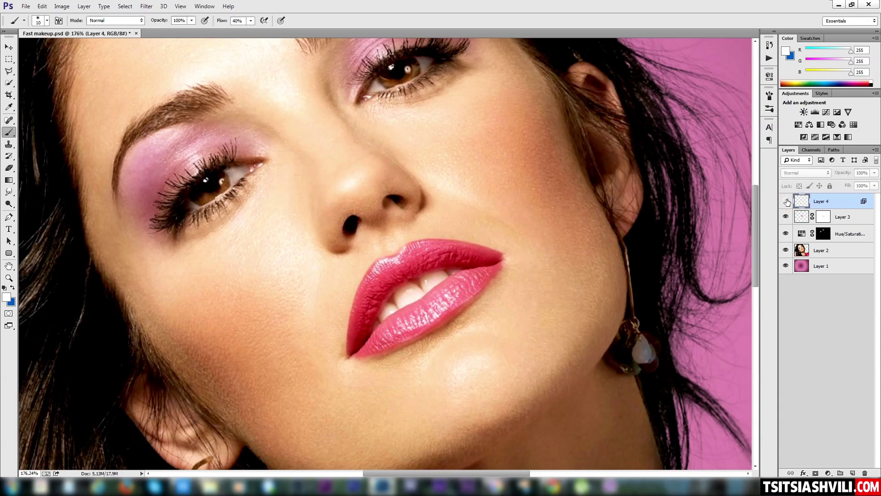
pyautogui.click(787, 201)
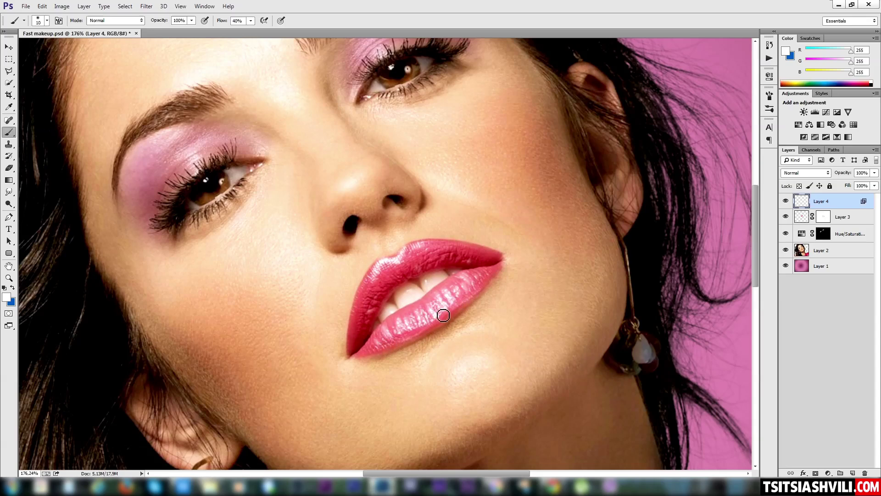
pyautogui.click(817, 174)
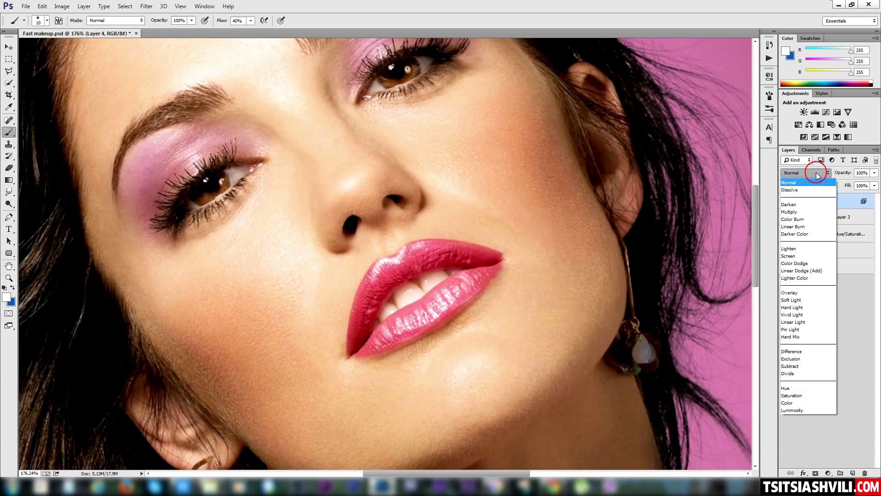
pyautogui.click(801, 301)
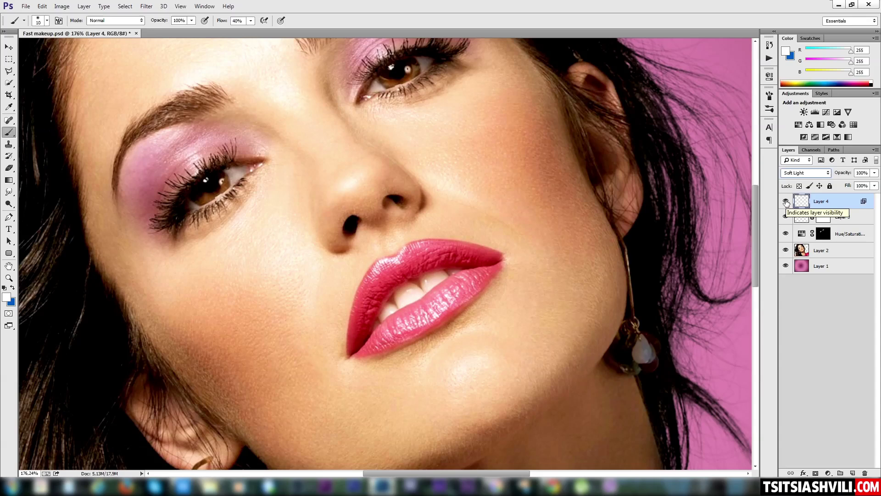
pyautogui.click(786, 202)
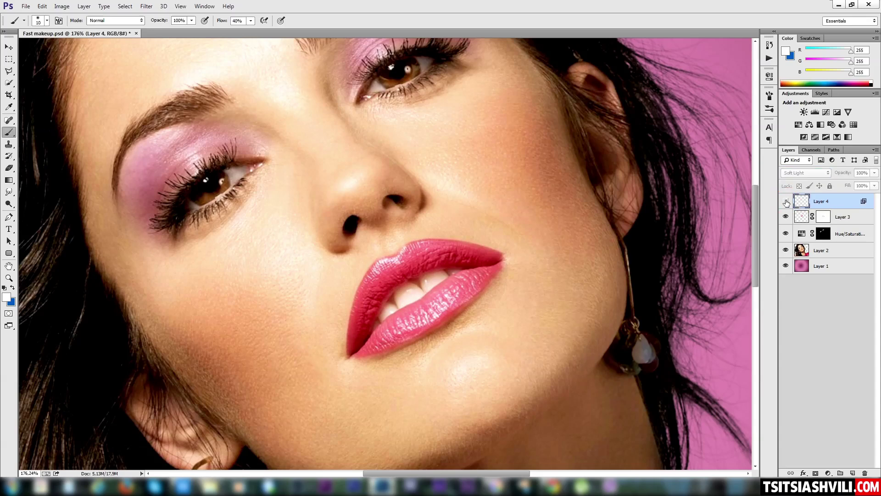
pyautogui.click(786, 202)
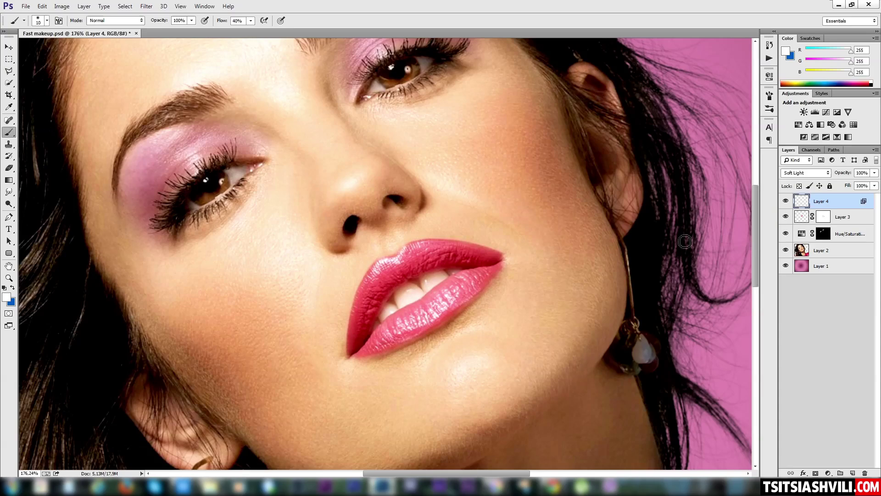
pyautogui.press('z')
pyautogui.keyDown('alt'); pyautogui.click(458, 307); pyautogui.keyUp('alt')
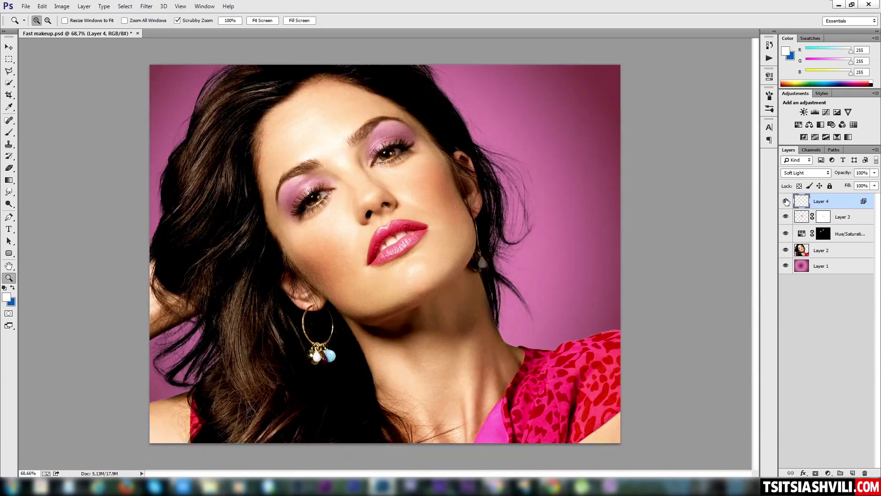
pyautogui.click(786, 203)
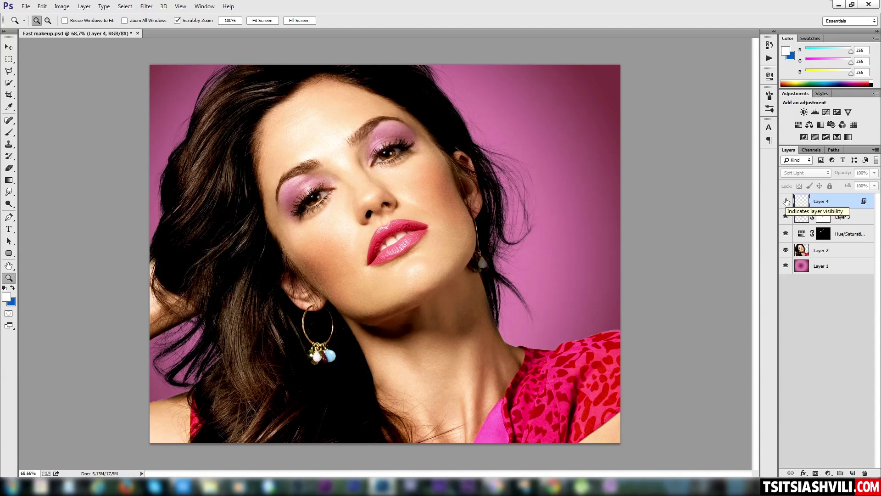
pyautogui.click(786, 202)
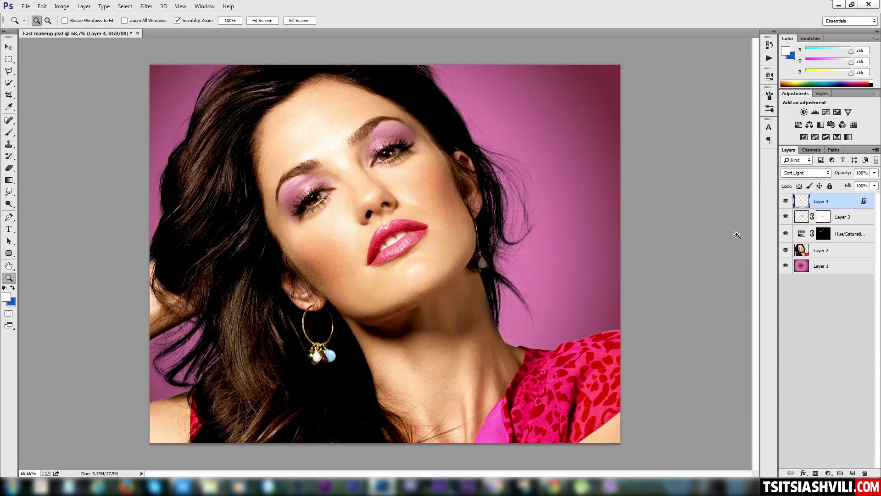
pyautogui.moveTo(389, 239); pyautogui.dragTo(473, 254)
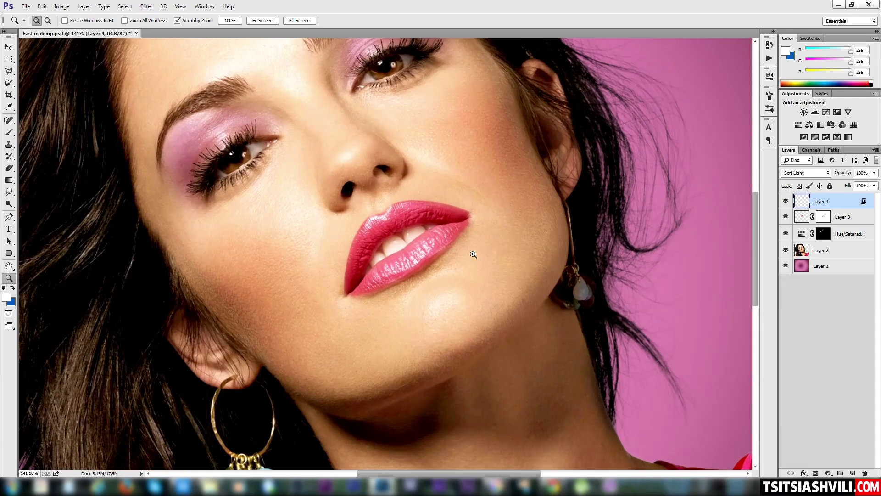
pyautogui.moveTo(378, 177); pyautogui.dragTo(404, 209)
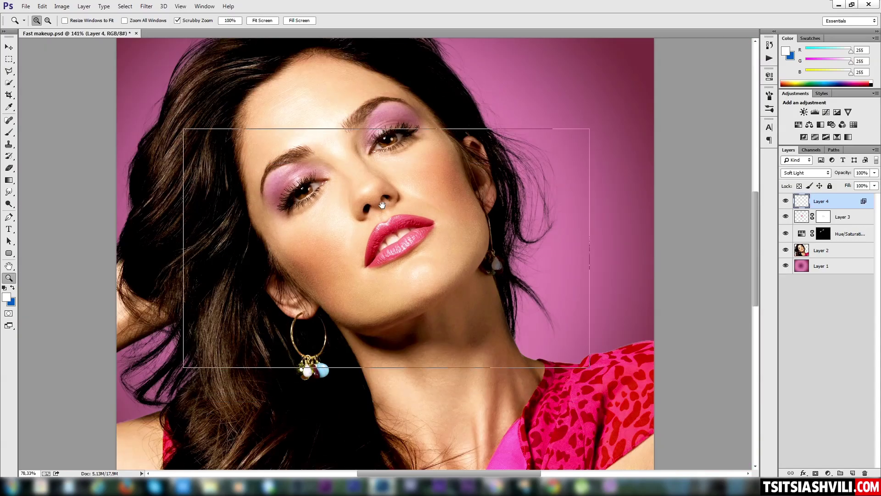
pyautogui.press('b')
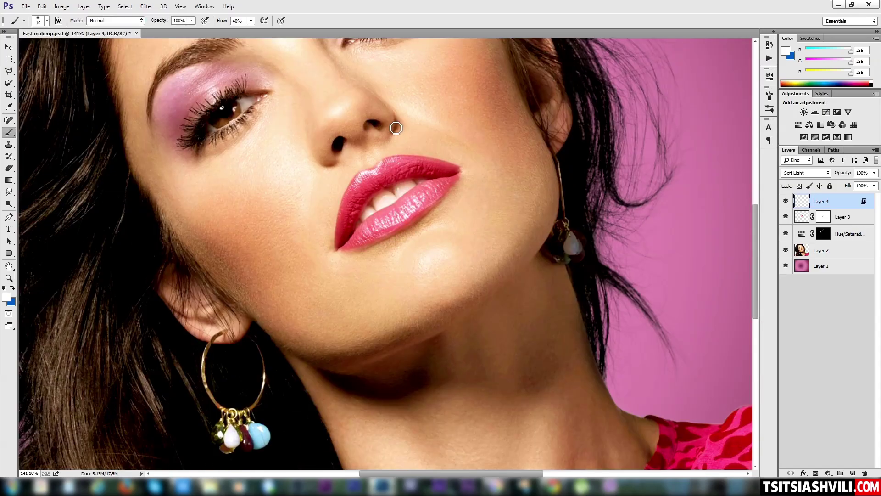
pyautogui.moveTo(387, 130); pyautogui.dragTo(394, 200)
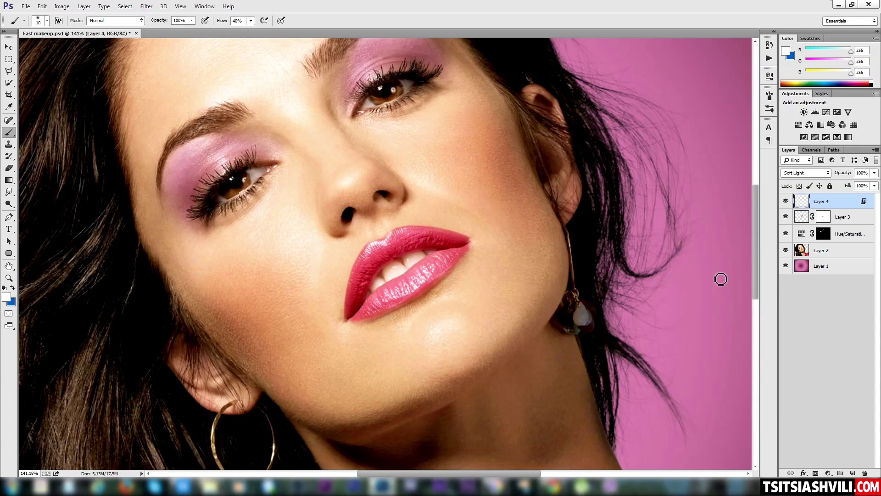
# Paint white over the teeth on a new Layer 5 set to Soft Light.
pyautogui.click(852, 473)
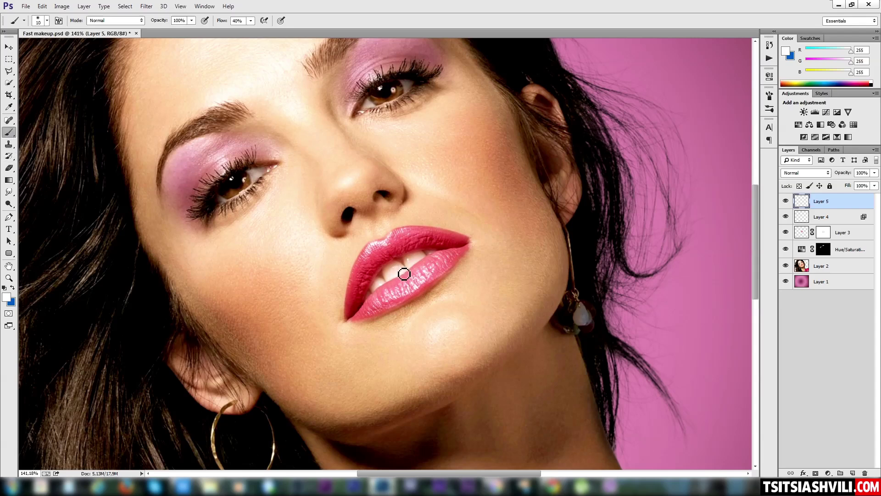
pyautogui.moveTo(404, 274)
pyautogui.mouseDown()
pyautogui.moveTo(393, 265)
pyautogui.moveTo(399, 277)
pyautogui.moveTo(429, 255)
pyautogui.moveTo(404, 264)
pyautogui.moveTo(433, 256)
pyautogui.moveTo(390, 279)
pyautogui.moveTo(389, 272)
pyautogui.moveTo(393, 281)
pyautogui.moveTo(368, 301)
pyautogui.moveTo(386, 288)
pyautogui.mouseUp()
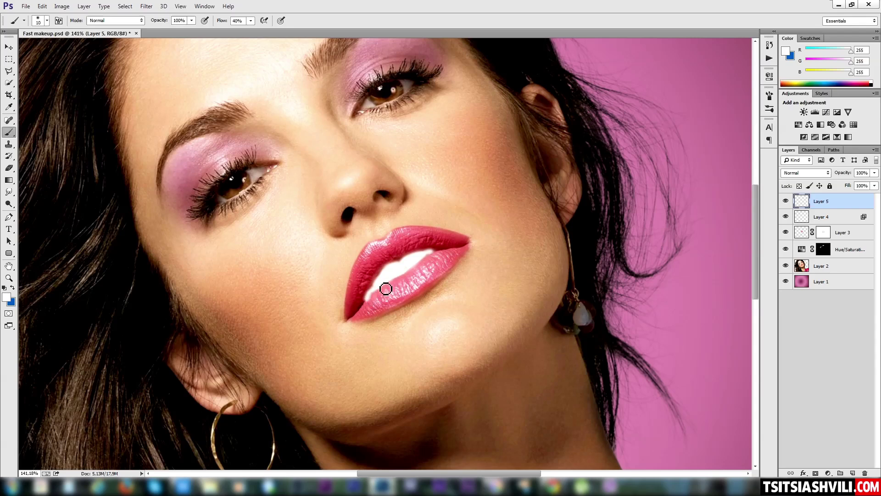
pyautogui.click(816, 175)
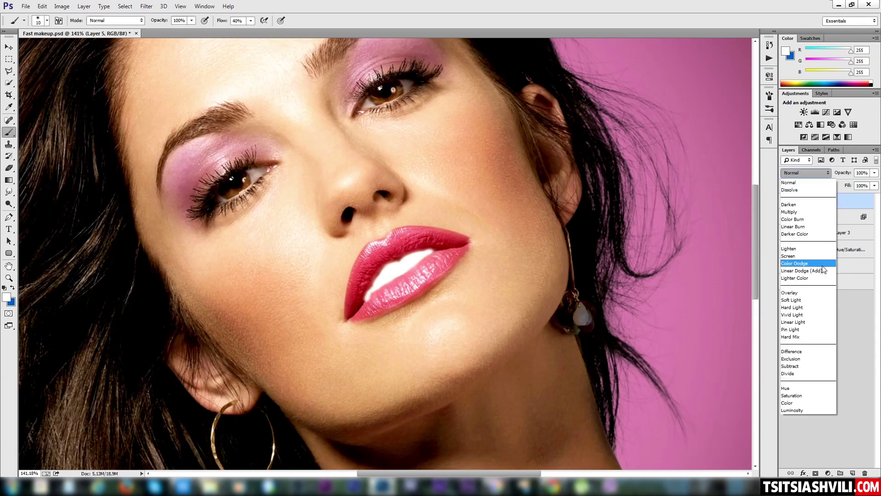
pyautogui.click(792, 299)
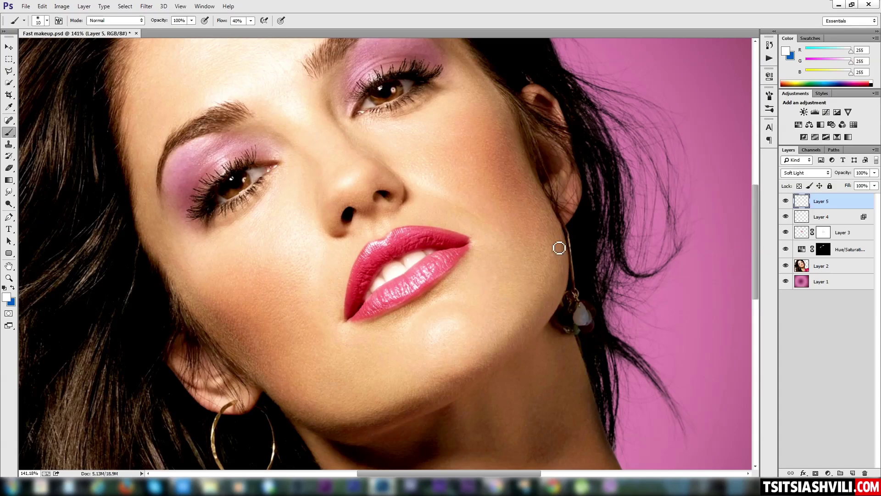
# Zoom in on the lips and add a layer mask to Layer 5 for cleanup painting.
pyautogui.press('z')
pyautogui.moveTo(463, 252); pyautogui.dragTo(452, 266)
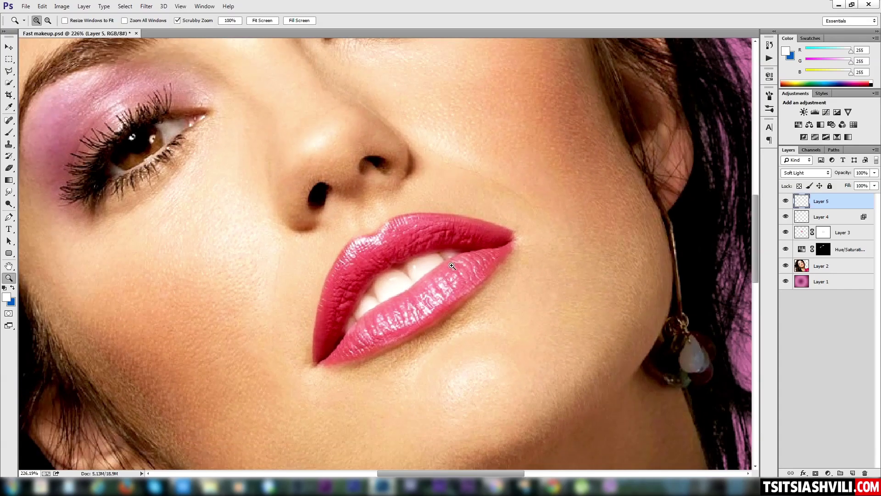
pyautogui.click(816, 473)
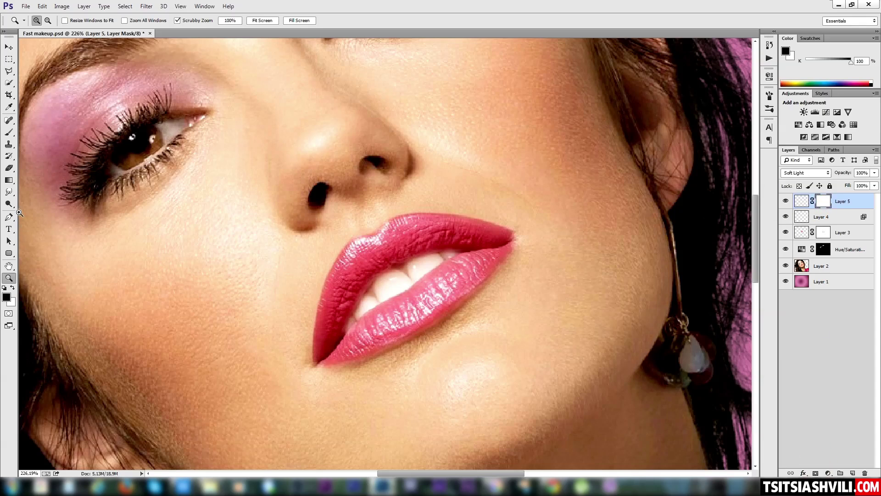
pyautogui.click(9, 132)
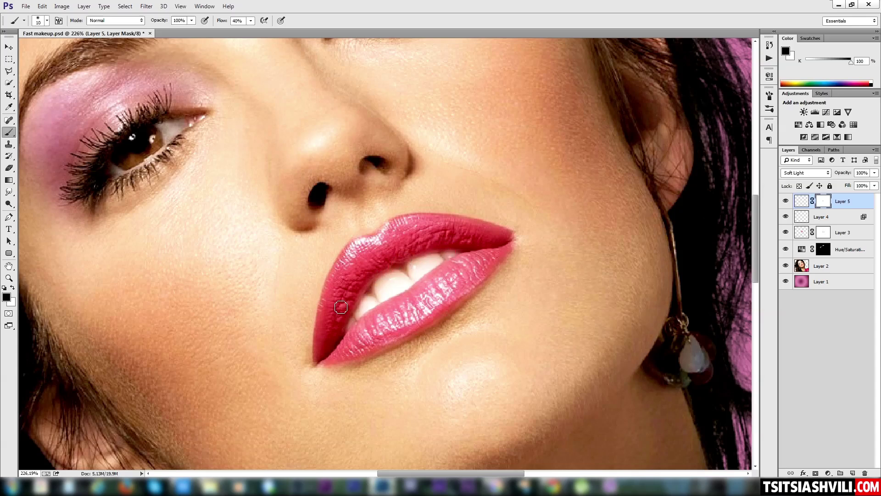
# Zoom out, toggle Layer 5 to compare the teeth, and target its pixels.
pyautogui.press('z')
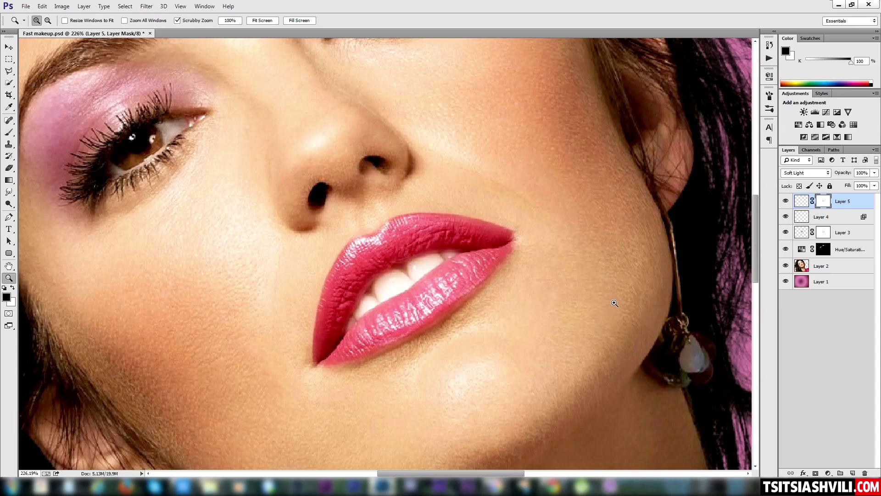
pyautogui.moveTo(590, 296); pyautogui.dragTo(555, 303)
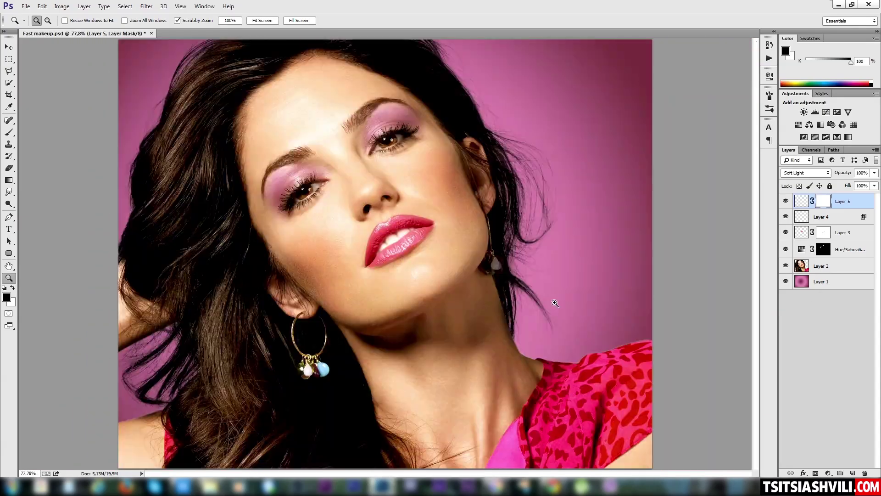
pyautogui.click(785, 202)
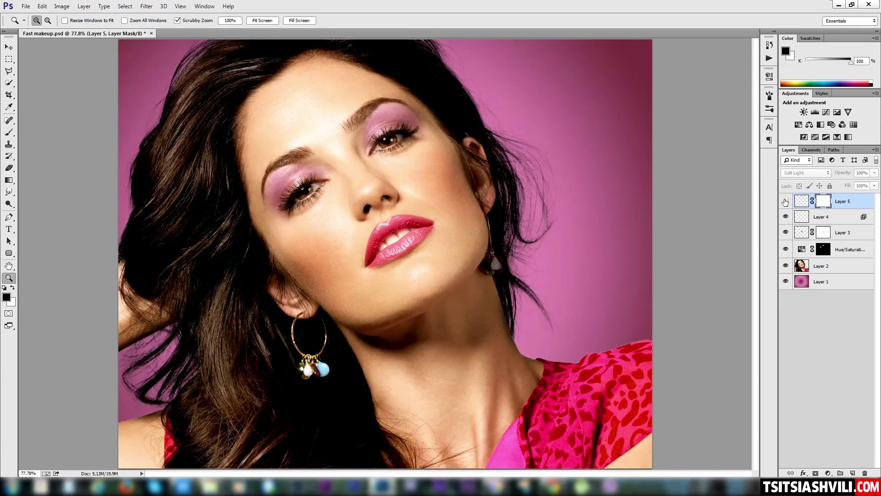
pyautogui.click(786, 202)
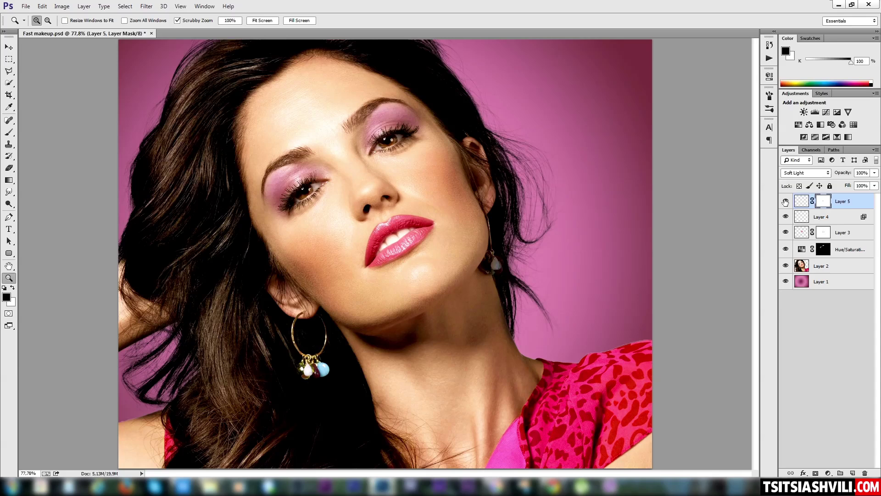
pyautogui.click(798, 202)
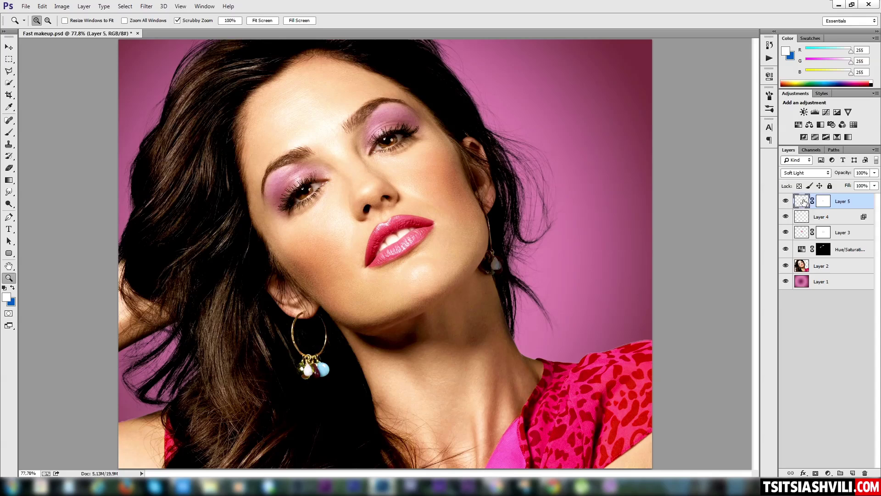
# Split Layer 5's Underlying Layer Blend If to 0/198, then compare the teeth up close.
pyautogui.doubleClick(801, 202)
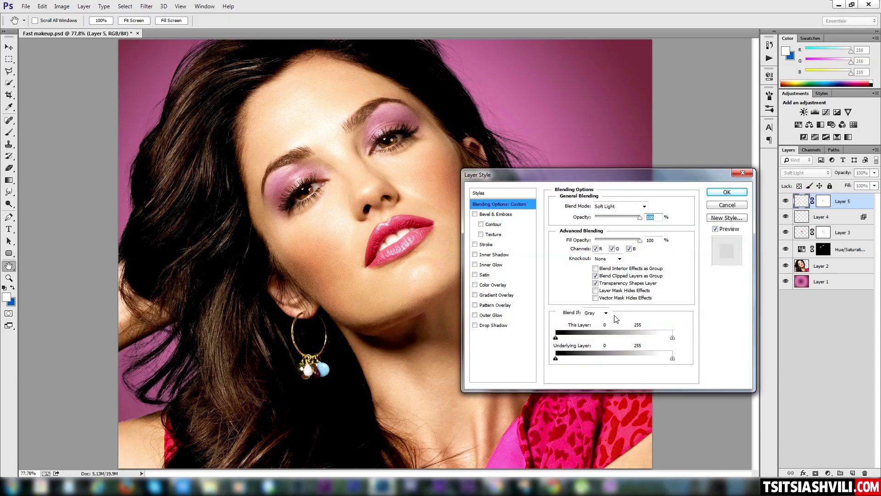
pyautogui.keyDown('alt'); pyautogui.click(556, 358); pyautogui.keyUp('alt')
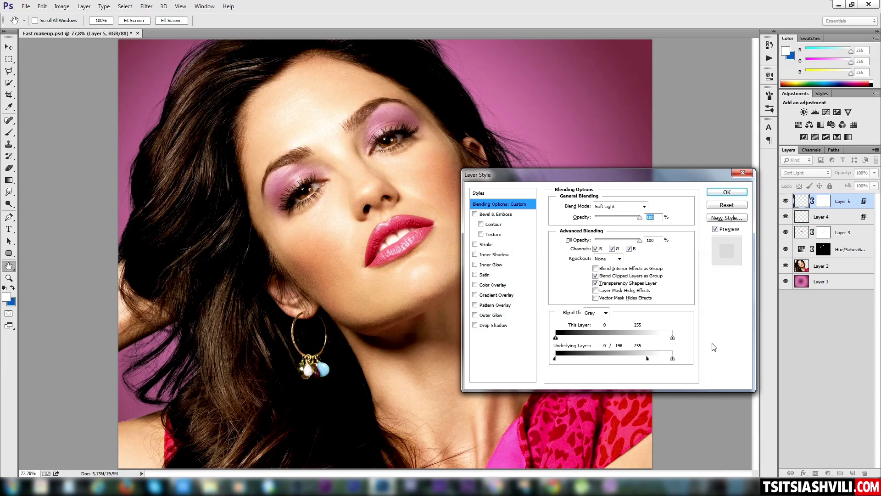
pyautogui.click(727, 192)
pyautogui.press('z')
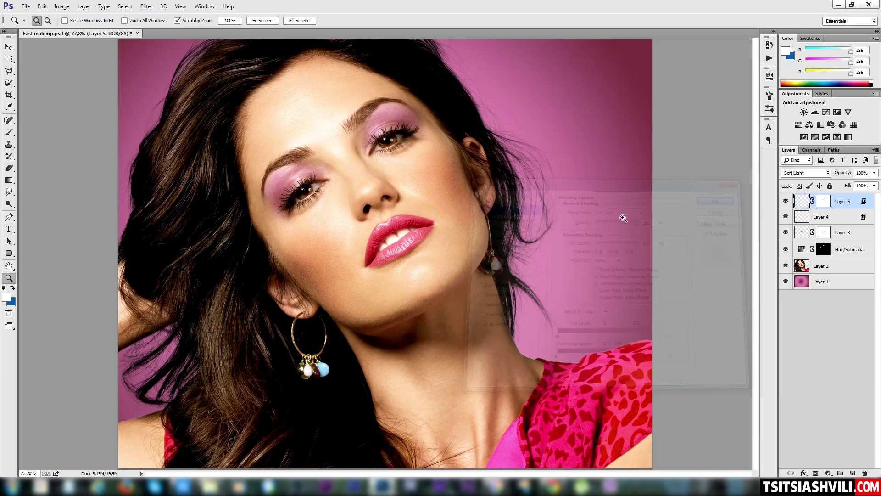
pyautogui.moveTo(400, 238)
pyautogui.mouseDown()
pyautogui.moveTo(421, 246)
pyautogui.moveTo(755, 212)
pyautogui.mouseUp()
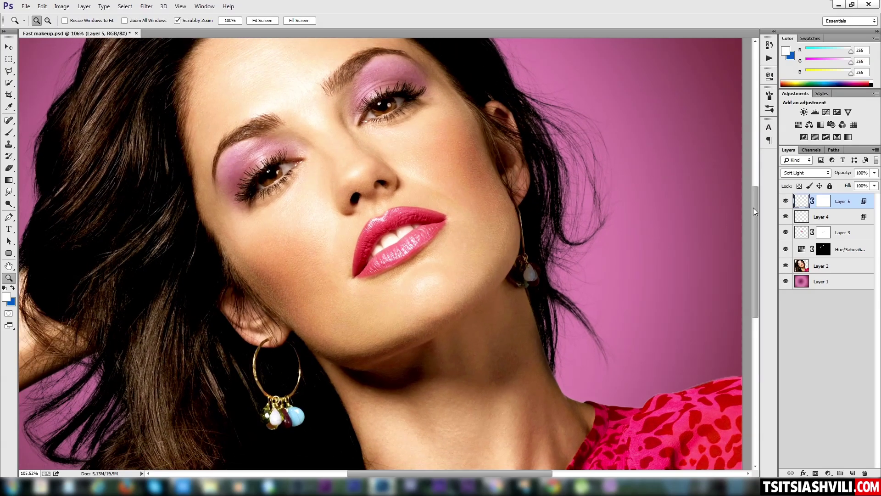
pyautogui.click(786, 201)
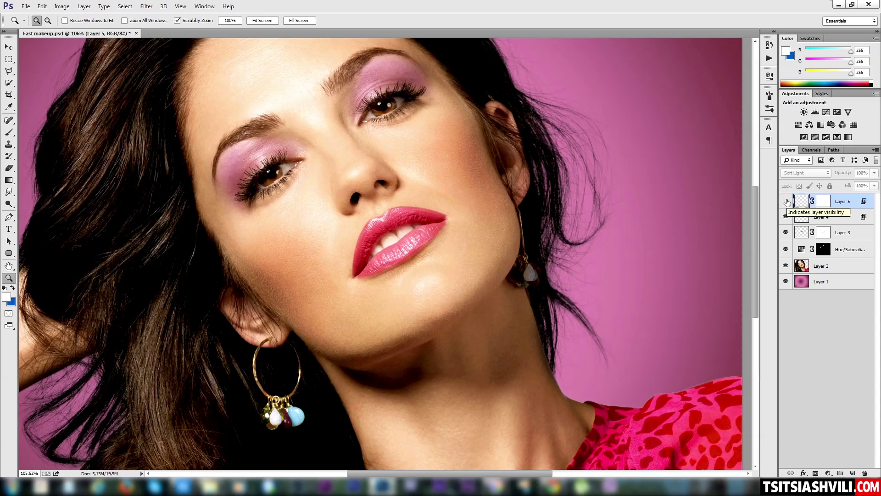
pyautogui.click(786, 201)
# Centre the view on the face and add a new empty Layer 6.
pyautogui.moveTo(437, 270); pyautogui.dragTo(430, 271)
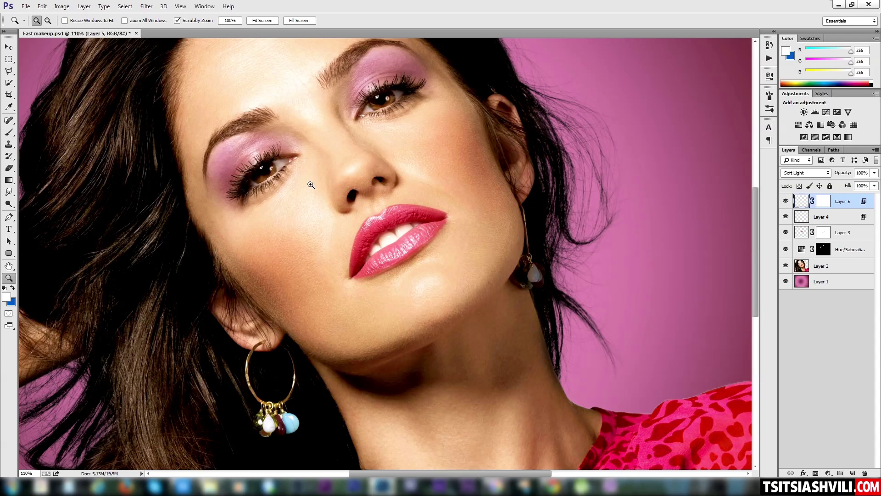
pyautogui.moveTo(310, 185); pyautogui.dragTo(344, 241)
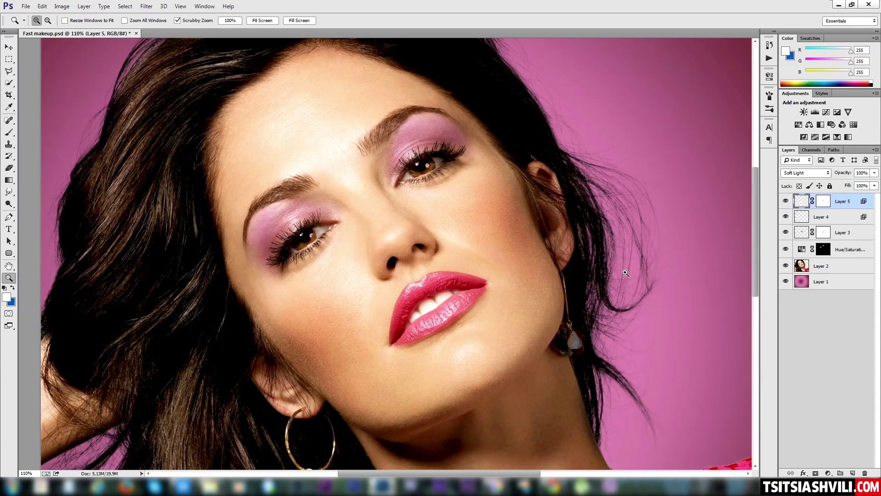
pyautogui.click(854, 473)
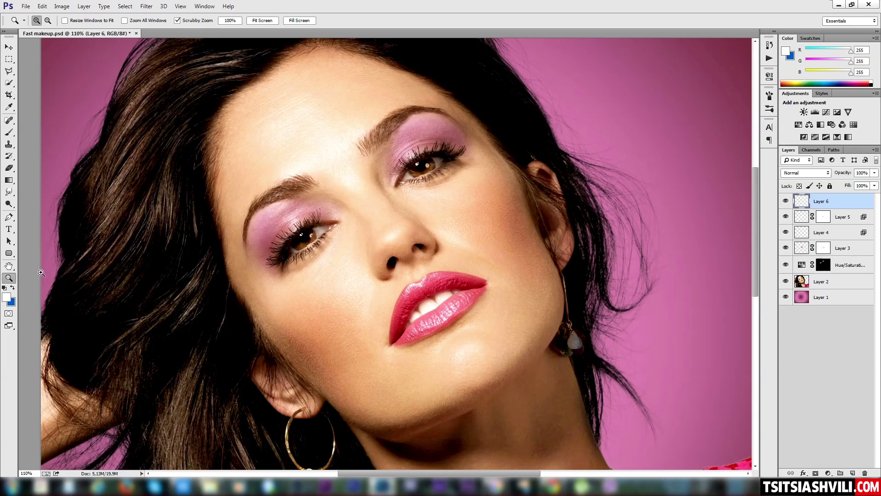
# Set the foreground colour to pale cream (fbf5dc).
pyautogui.click(7, 300)
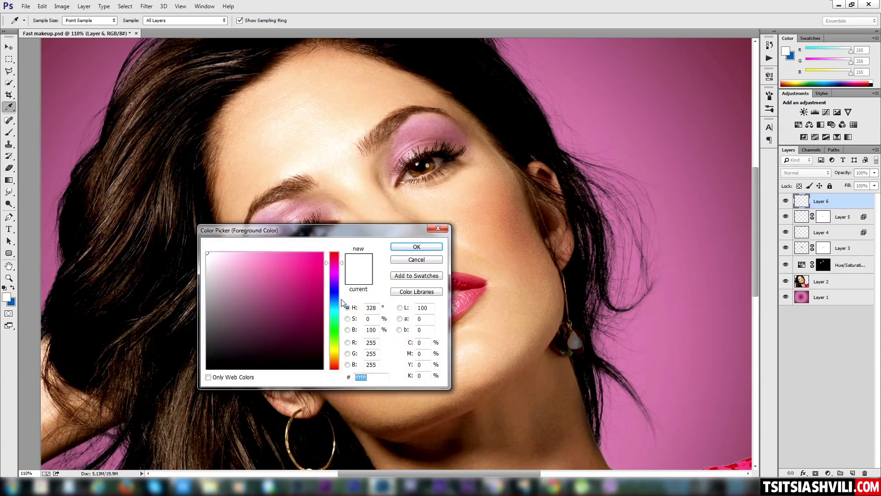
pyautogui.click(334, 353)
pyautogui.click(217, 253)
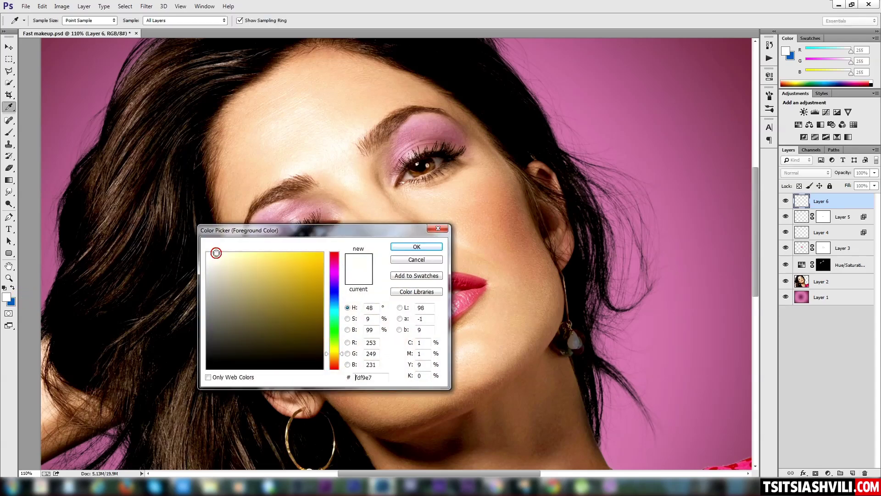
pyautogui.moveTo(216, 253); pyautogui.dragTo(224, 253)
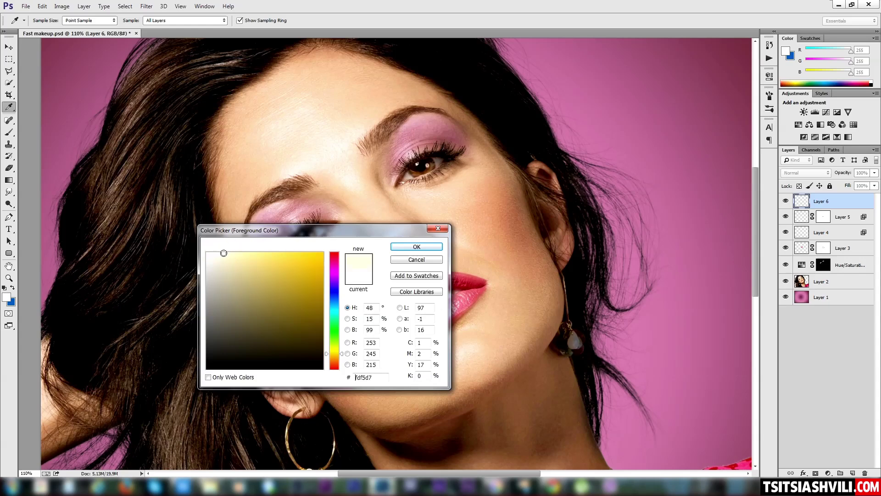
pyautogui.click(415, 247)
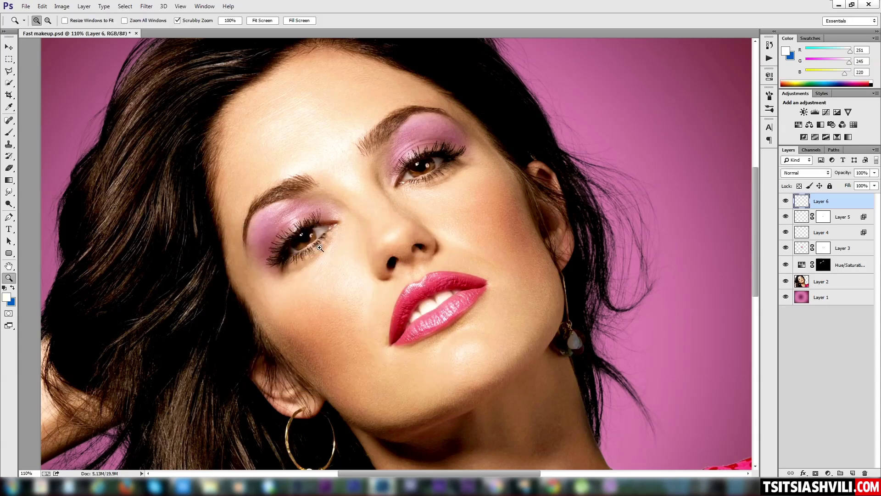
# Paint the pale cream over both irises on Layer 6.
pyautogui.click(9, 132)
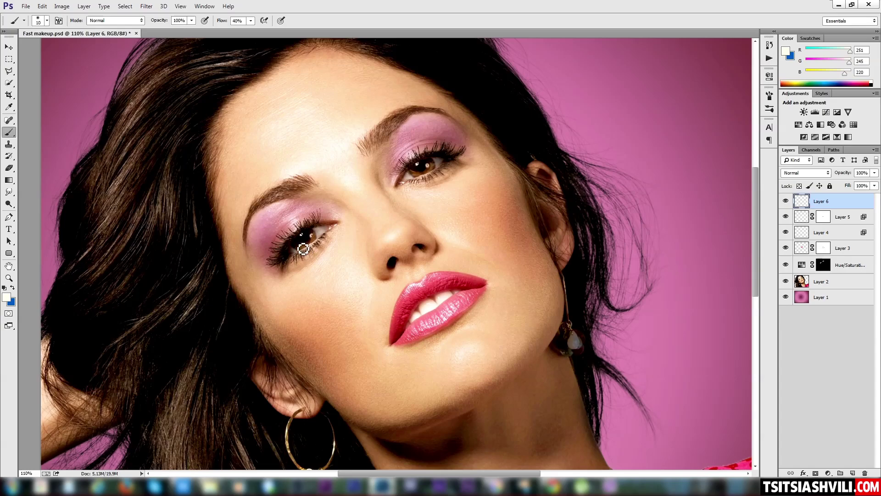
pyautogui.keyDown('alt'); pyautogui.scroll(3, 303, 249); pyautogui.keyUp('alt')
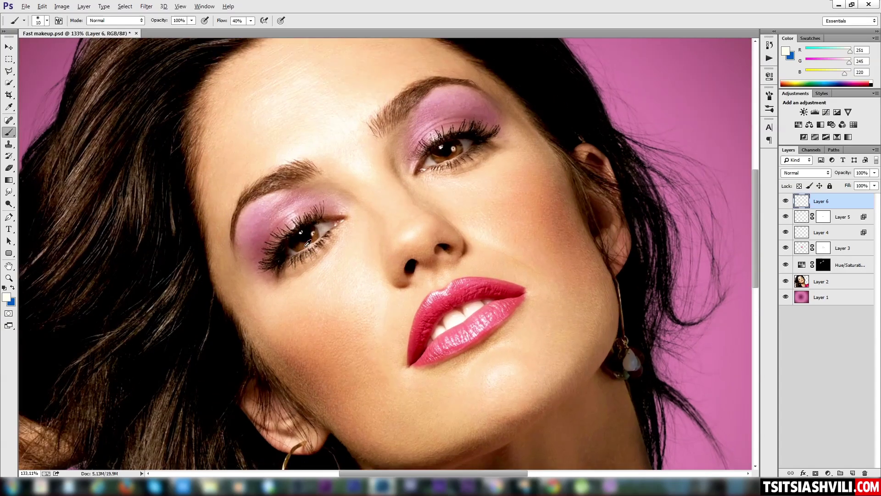
pyautogui.keyDown('alt'); pyautogui.scroll(1, 308, 244); pyautogui.keyUp('alt')
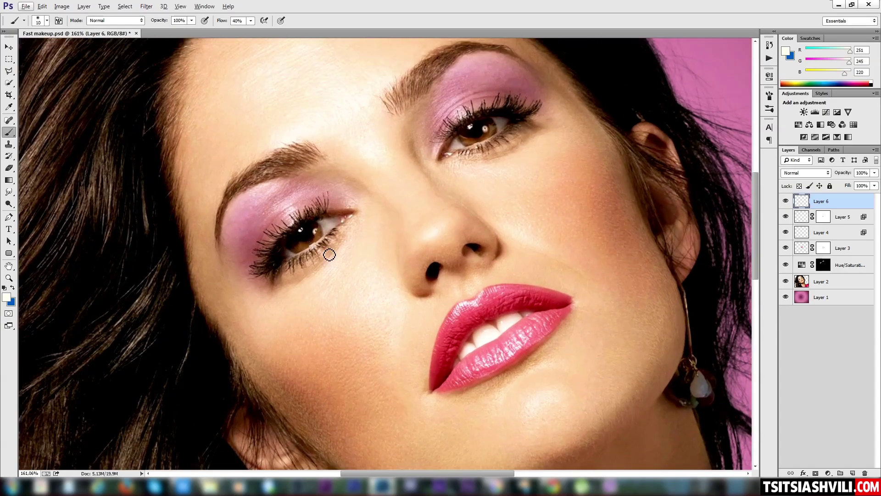
pyautogui.moveTo(294, 248)
pyautogui.mouseDown()
pyautogui.moveTo(322, 230)
pyautogui.moveTo(299, 251)
pyautogui.mouseUp()
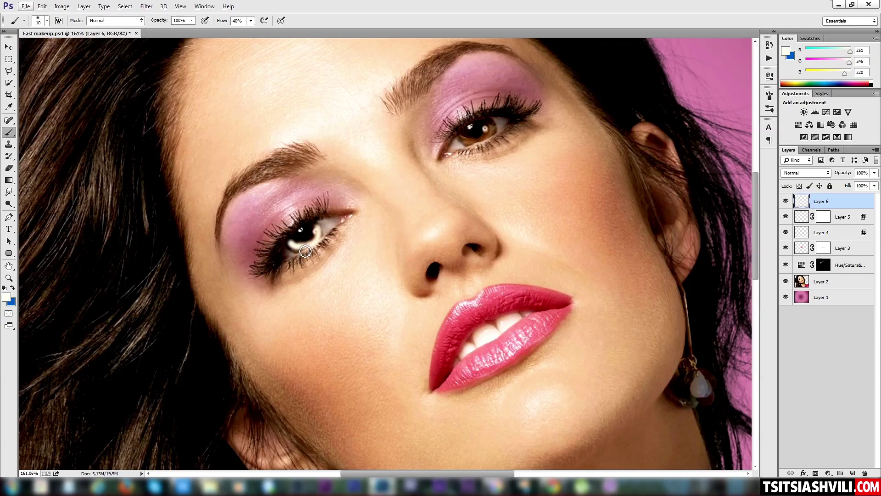
pyautogui.click(469, 142)
pyautogui.moveTo(469, 142)
pyautogui.mouseDown()
pyautogui.moveTo(493, 124)
pyautogui.moveTo(473, 145)
pyautogui.moveTo(485, 141)
pyautogui.mouseUp()
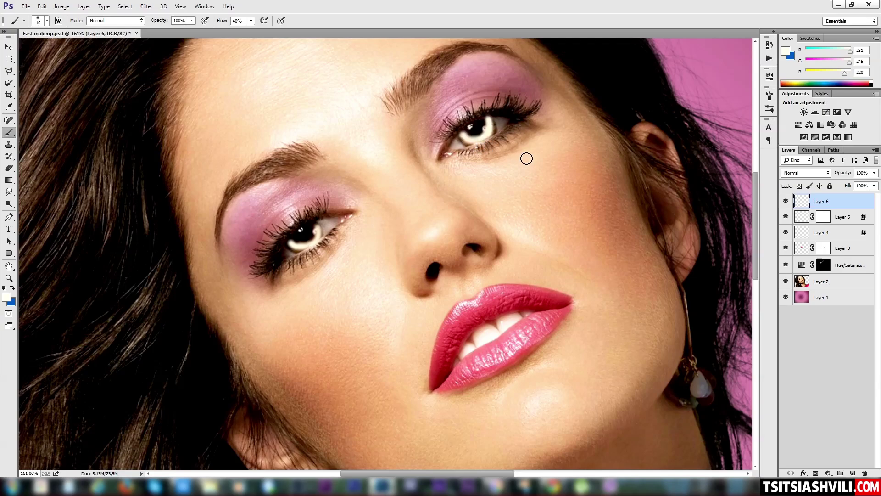
# Try Soft Light, then settle on Multiply as Layer 6's blend mode.
pyautogui.click(822, 174)
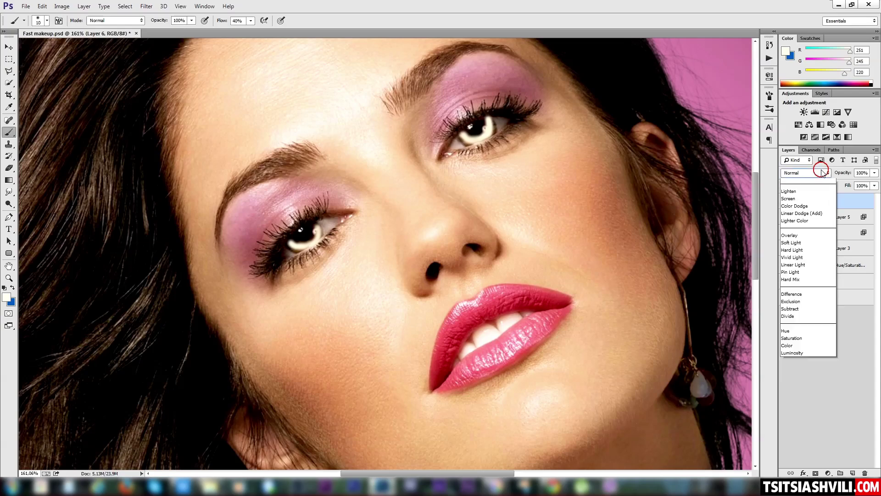
pyautogui.click(801, 300)
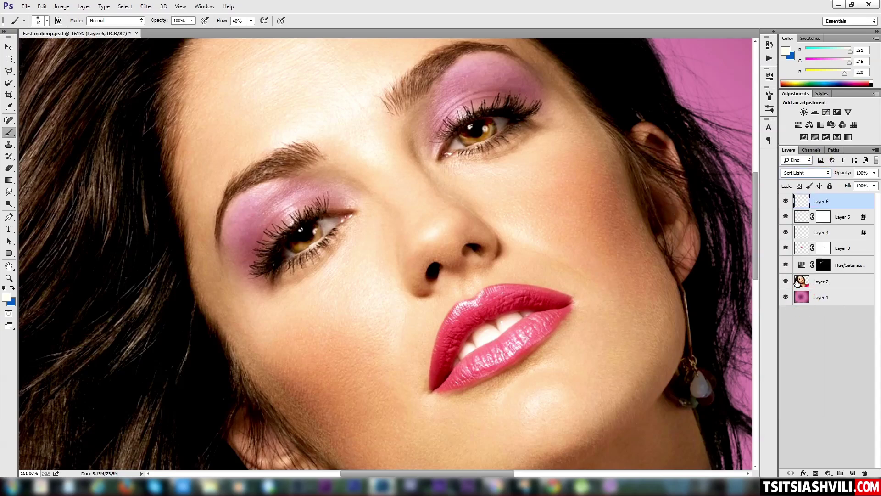
pyautogui.click(805, 173)
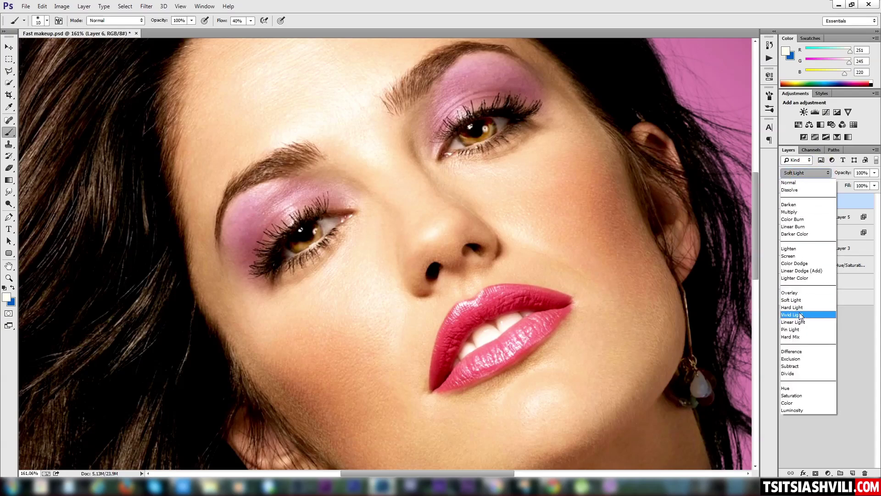
pyautogui.click(800, 212)
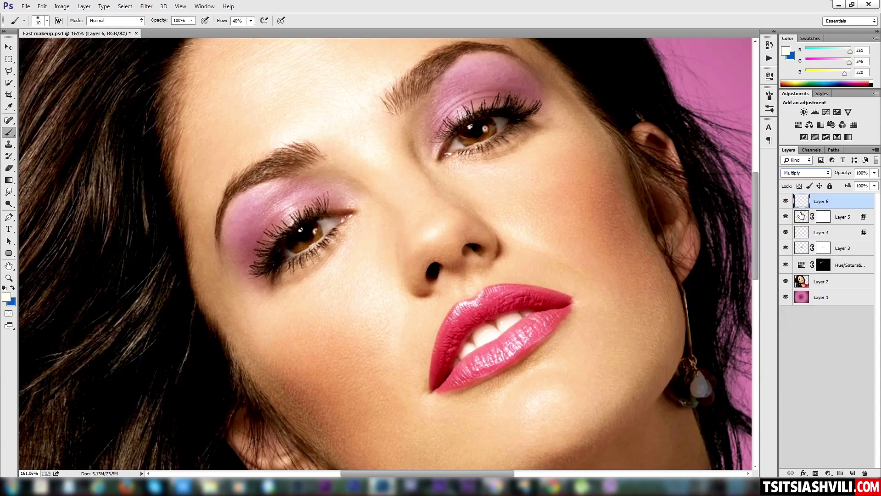
# Switch Layer 6 to Overlay blending and dab a highlight dot on the upper iris.
pyautogui.click(818, 173)
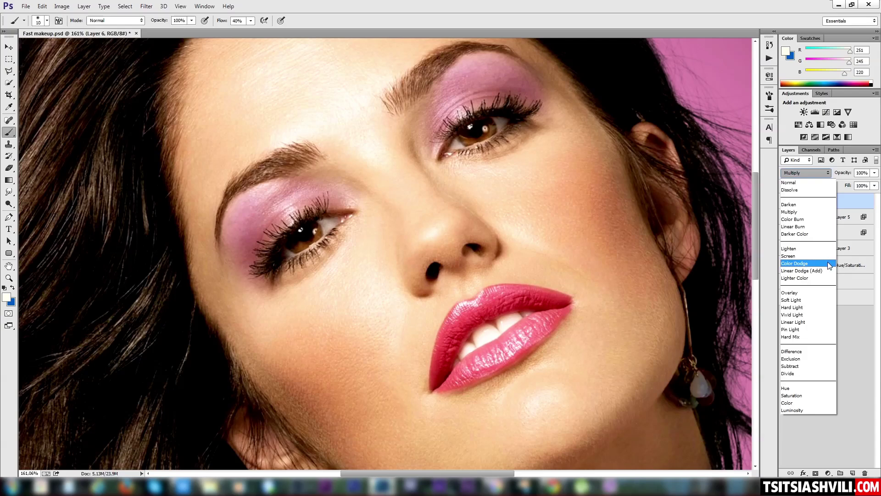
pyautogui.click(802, 293)
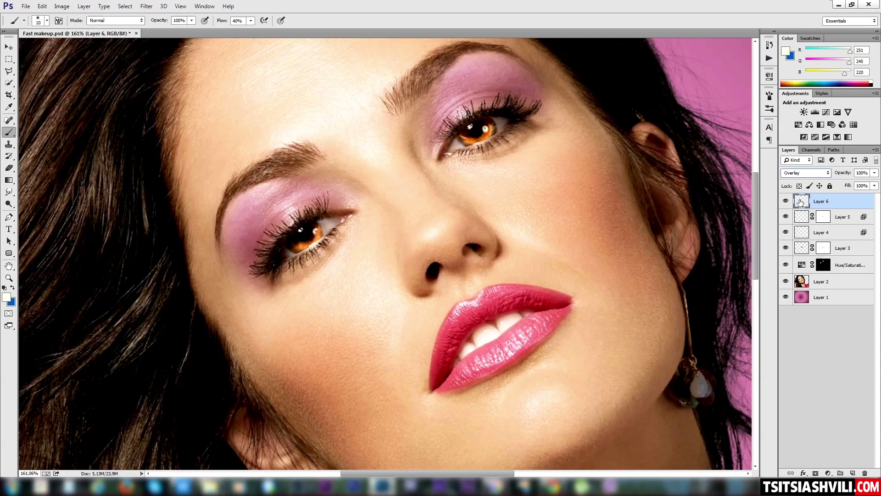
pyautogui.click(485, 128)
# Alt-split Layer 6's Underlying Layer Blend If slider to 0/208 and apply it.
pyautogui.doubleClick(804, 202)
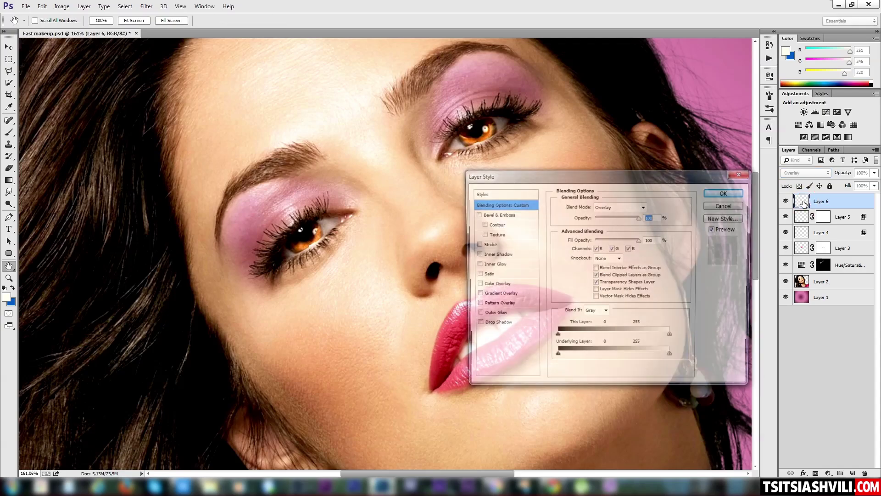
pyautogui.moveTo(634, 175); pyautogui.dragTo(685, 167)
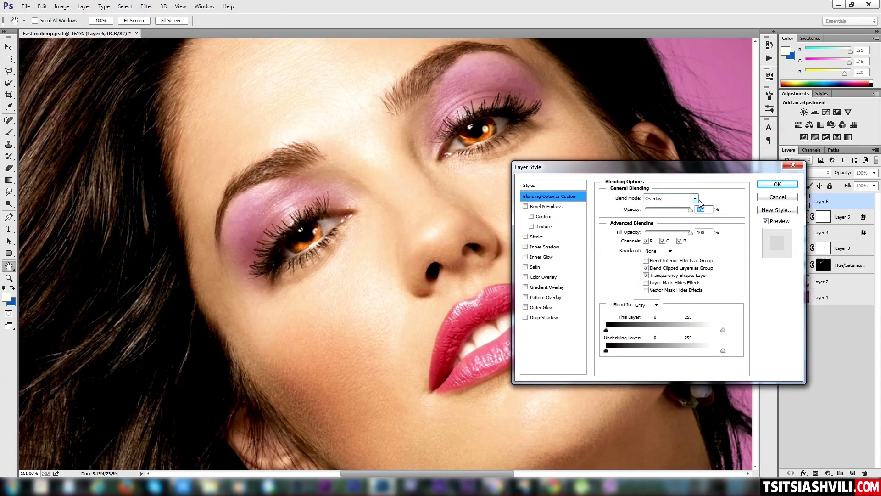
pyautogui.press('alt')
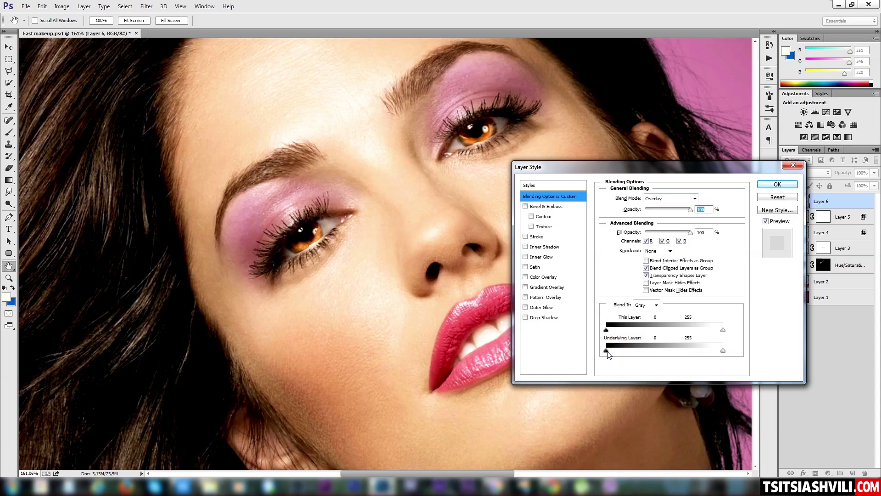
pyautogui.moveTo(606, 350); pyautogui.dragTo(617, 350)
pyautogui.moveTo(629, 350); pyautogui.dragTo(706, 352)
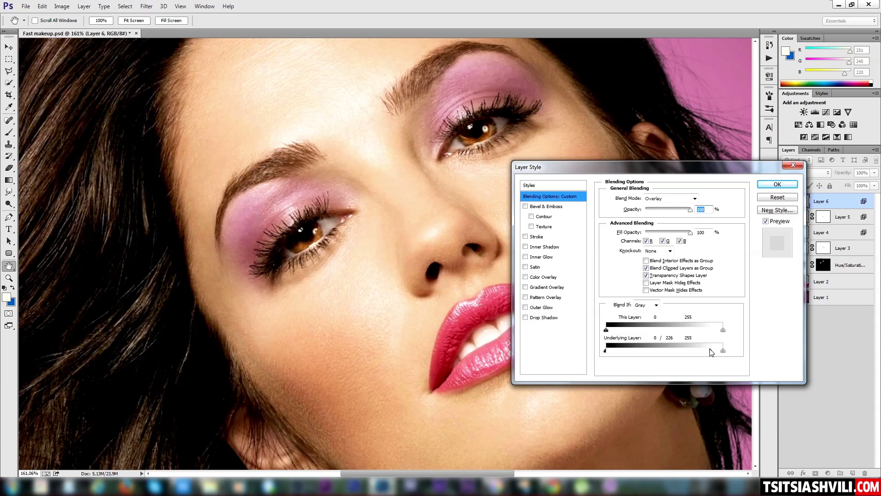
pyautogui.moveTo(710, 353); pyautogui.dragTo(703, 354)
pyautogui.click(778, 184)
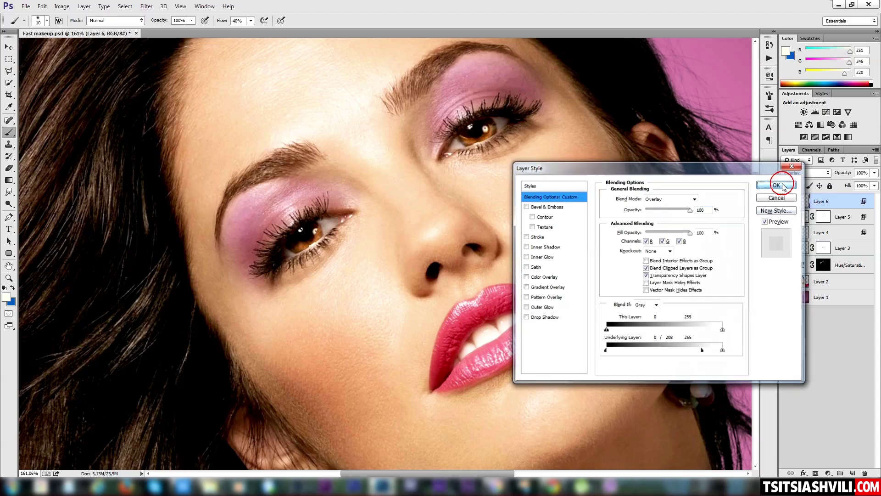
# Zoom around the eyes and whole portrait, then add a new empty Layer 7.
pyautogui.press('z')
pyautogui.moveTo(517, 258); pyautogui.dragTo(473, 249)
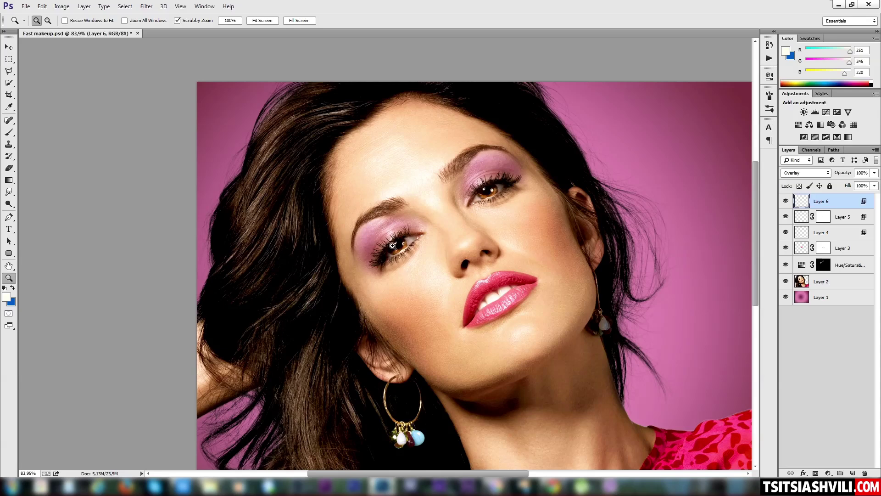
pyautogui.moveTo(392, 246); pyautogui.dragTo(574, 148)
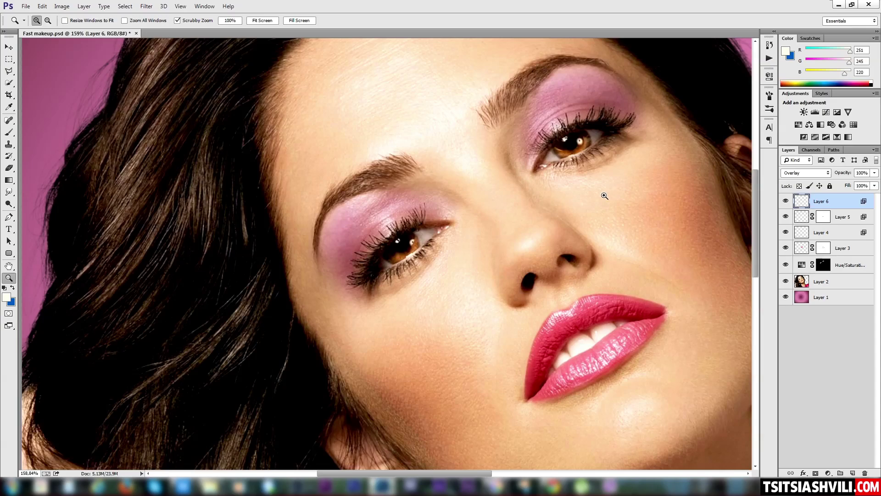
pyautogui.moveTo(575, 260); pyautogui.dragTo(541, 258)
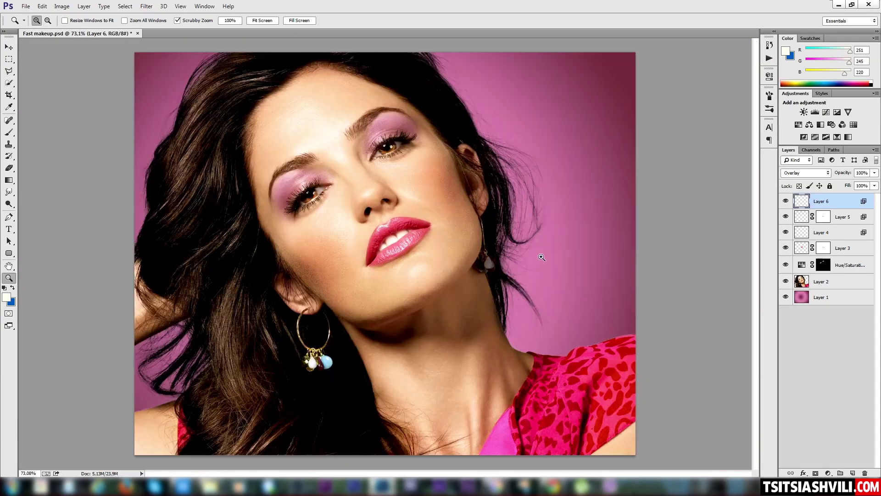
pyautogui.click(409, 210)
pyautogui.moveTo(409, 210)
pyautogui.mouseDown()
pyautogui.moveTo(420, 217)
pyautogui.moveTo(410, 218)
pyautogui.mouseUp()
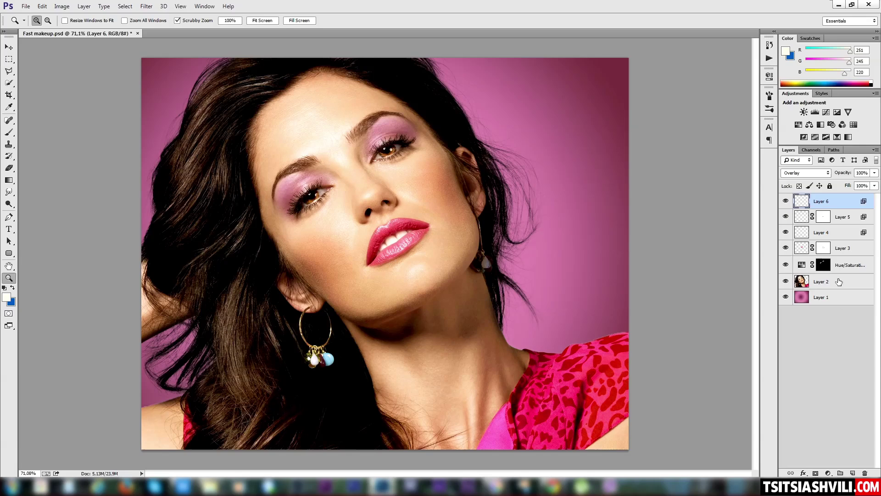
pyautogui.click(852, 473)
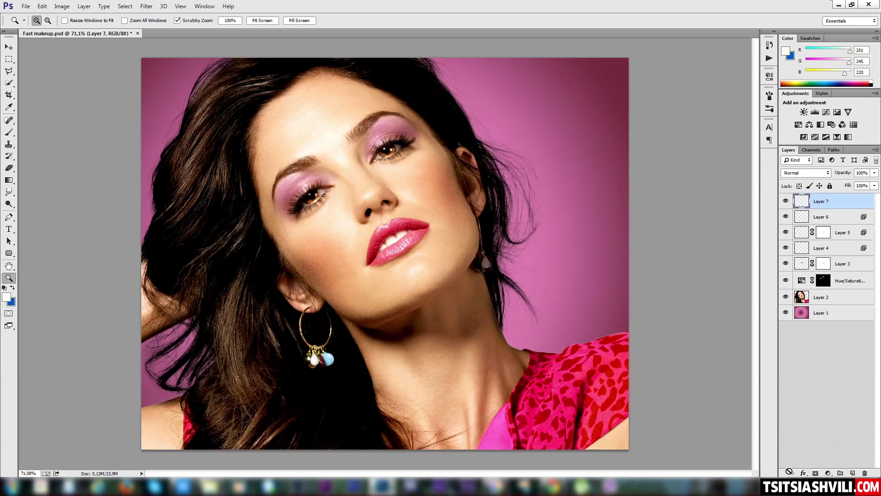
# Set the foreground colour to pale golden yellow #fec860 (R 254, G 200, B 96).
pyautogui.click(6, 297)
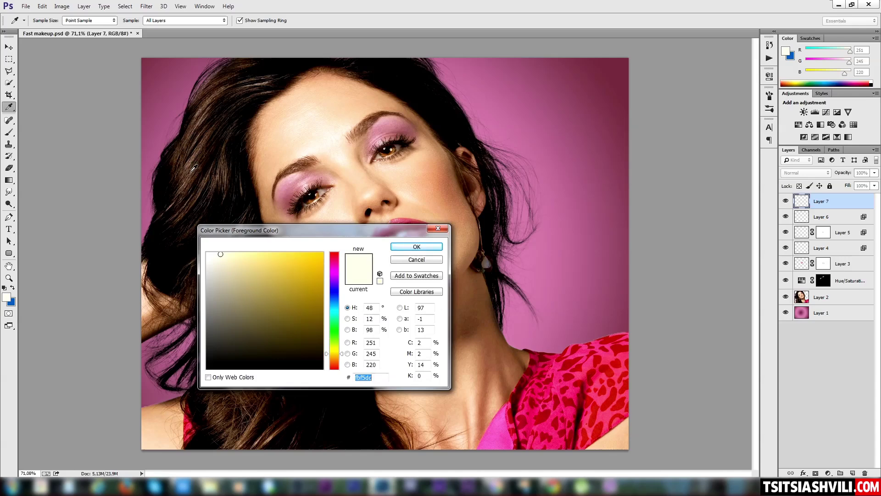
pyautogui.moveTo(193, 168); pyautogui.dragTo(192, 159)
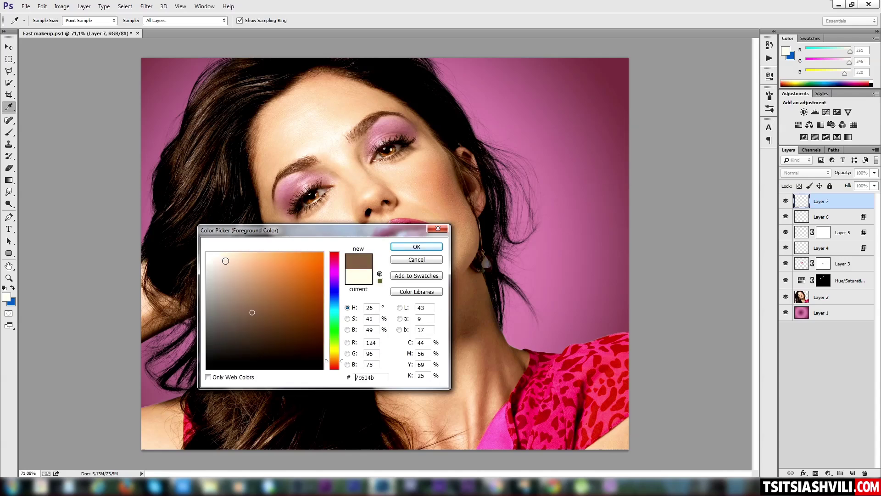
pyautogui.click(335, 350)
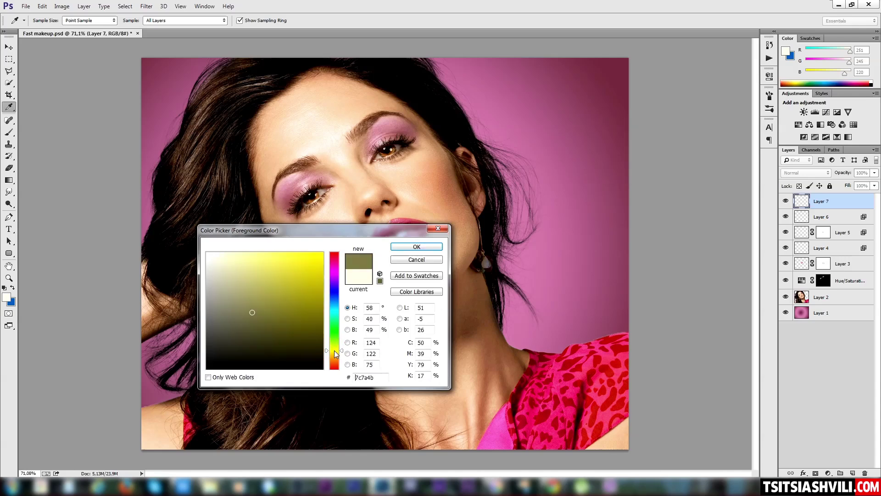
pyautogui.moveTo(246, 258)
pyautogui.mouseDown()
pyautogui.moveTo(234, 250)
pyautogui.moveTo(254, 251)
pyautogui.moveTo(290, 300)
pyautogui.mouseUp()
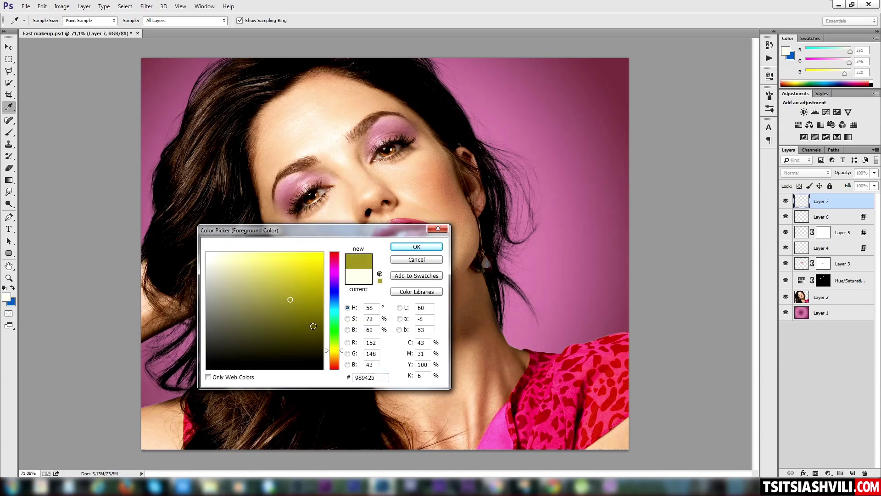
pyautogui.click(332, 351)
pyautogui.click(335, 356)
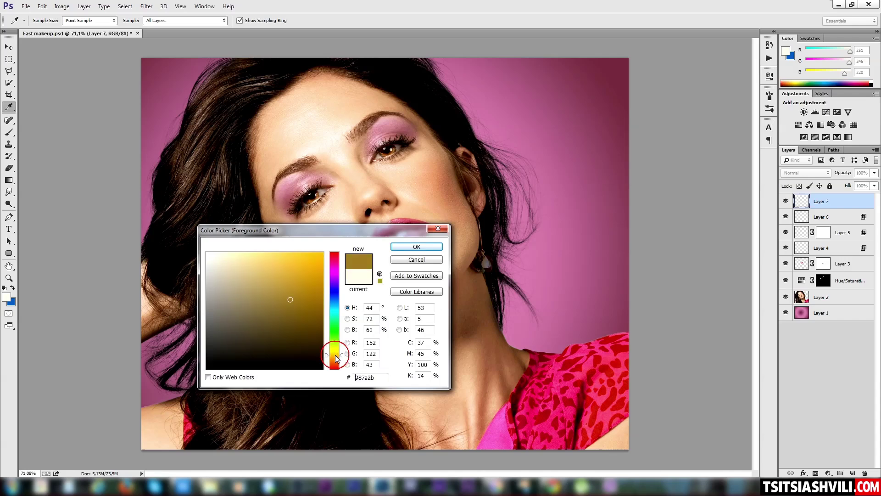
pyautogui.moveTo(292, 264); pyautogui.dragTo(277, 252)
pyautogui.click(417, 247)
# Set up the Brush tool with about 11% flow and an 80 px size.
pyautogui.press('z')
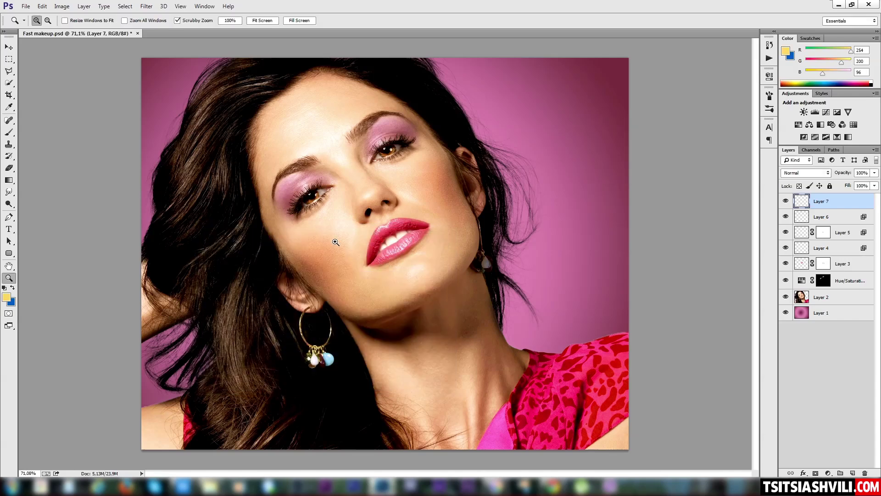
pyautogui.click(9, 133)
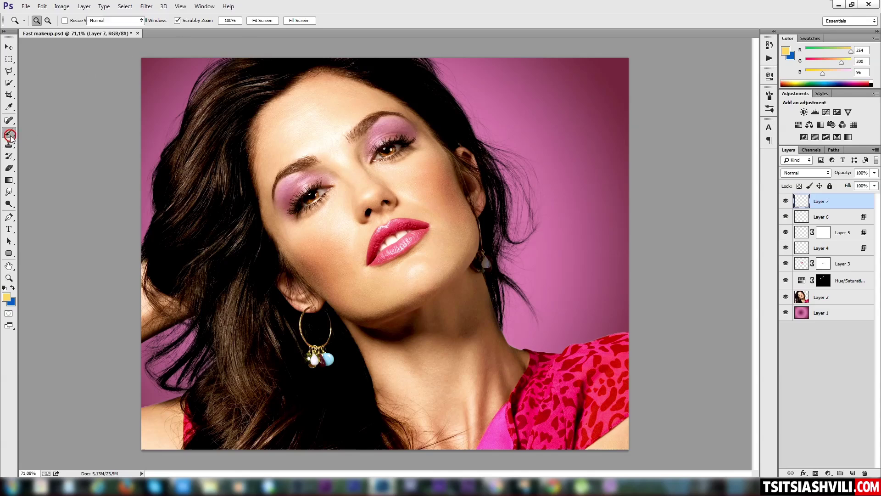
pyautogui.moveTo(251, 23); pyautogui.dragTo(237, 32)
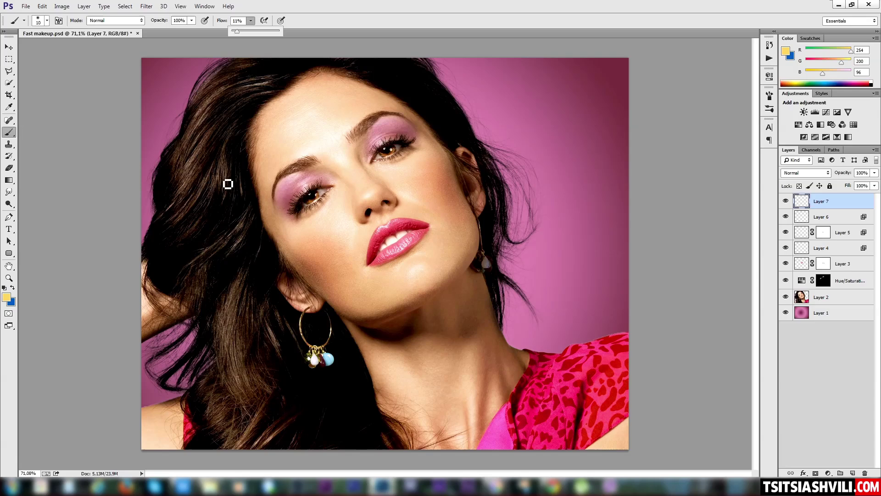
pyautogui.press(']')
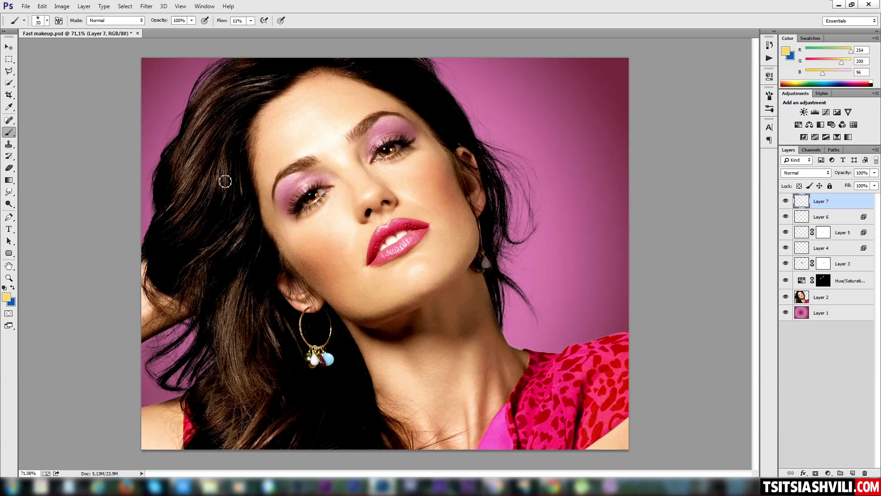
pyautogui.press(']')
pyautogui.press(']')
pyautogui.press(']')
pyautogui.press(']')
pyautogui.press(']')
pyautogui.press('[')
pyautogui.press('[')
pyautogui.press('[')
# Paint golden strokes through the left, top, right and lower hair on Layer 7.
pyautogui.moveTo(226, 89)
pyautogui.mouseDown()
pyautogui.moveTo(218, 173)
pyautogui.moveTo(245, 271)
pyautogui.moveTo(236, 384)
pyautogui.mouseUp()
pyautogui.moveTo(248, 289)
pyautogui.mouseDown()
pyautogui.moveTo(237, 442)
pyautogui.moveTo(216, 416)
pyautogui.mouseUp()
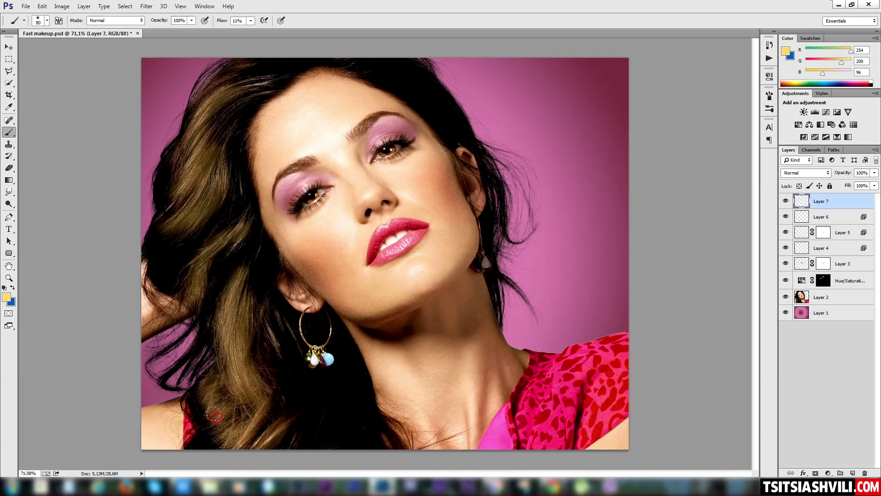
pyautogui.moveTo(266, 355); pyautogui.dragTo(290, 322)
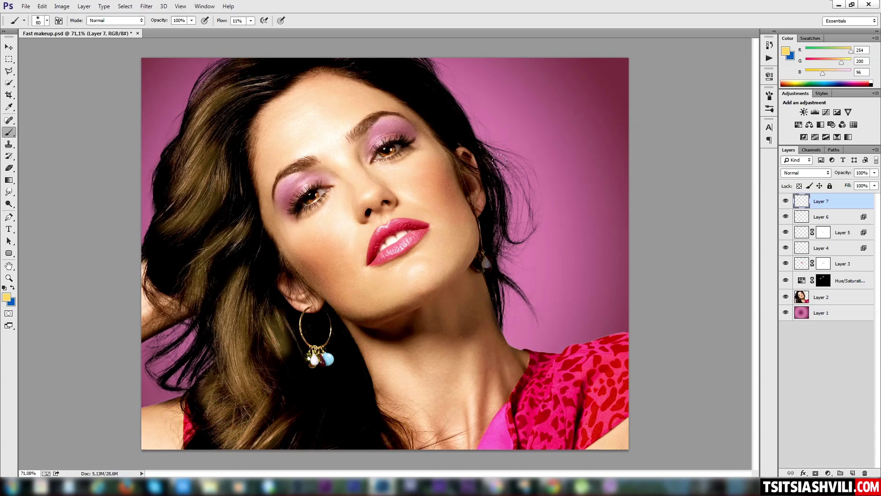
pyautogui.moveTo(359, 62); pyautogui.dragTo(416, 114)
pyautogui.moveTo(420, 62); pyautogui.dragTo(436, 89)
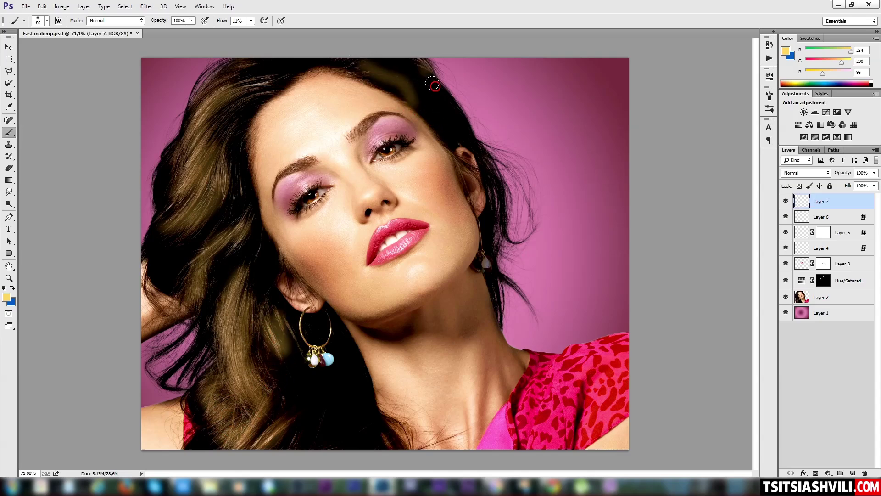
pyautogui.moveTo(507, 202); pyautogui.dragTo(502, 251)
pyautogui.moveTo(507, 282); pyautogui.dragTo(526, 310)
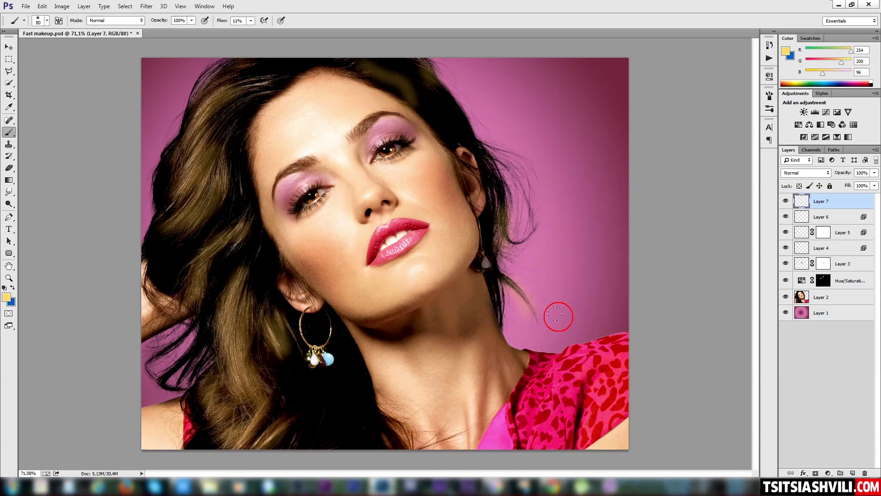
pyautogui.moveTo(221, 69)
pyautogui.mouseDown()
pyautogui.moveTo(268, 112)
pyautogui.moveTo(193, 125)
pyautogui.mouseUp()
pyautogui.moveTo(318, 405); pyautogui.dragTo(294, 441)
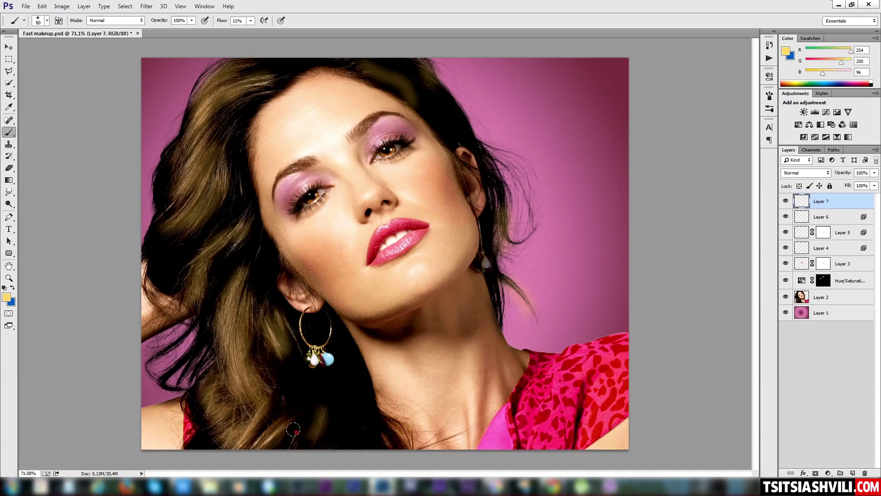
pyautogui.moveTo(374, 411); pyautogui.dragTo(385, 443)
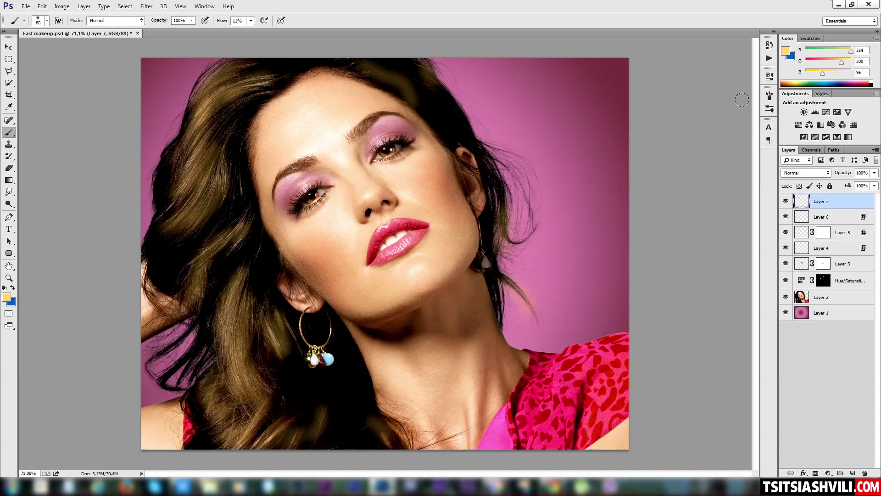
# Set Layer 7 to Soft Light and split its Underlying Layer Blend If range to 0 / 241.
pyautogui.click(807, 173)
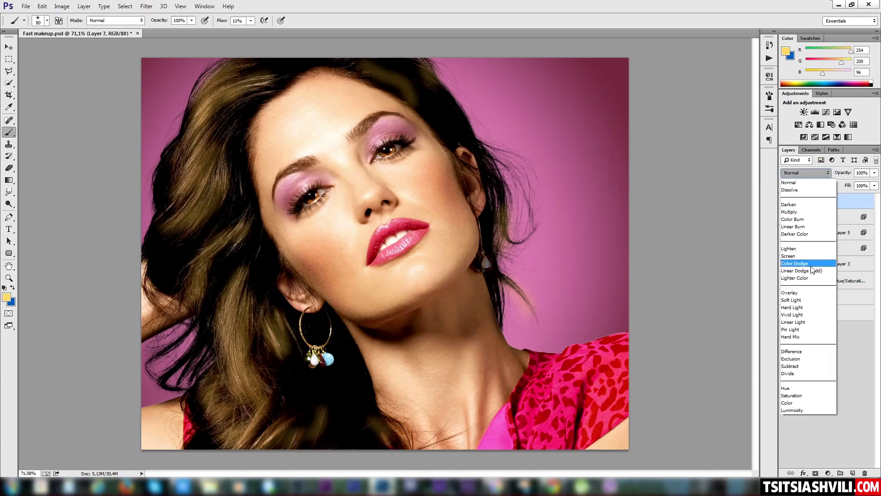
pyautogui.click(800, 301)
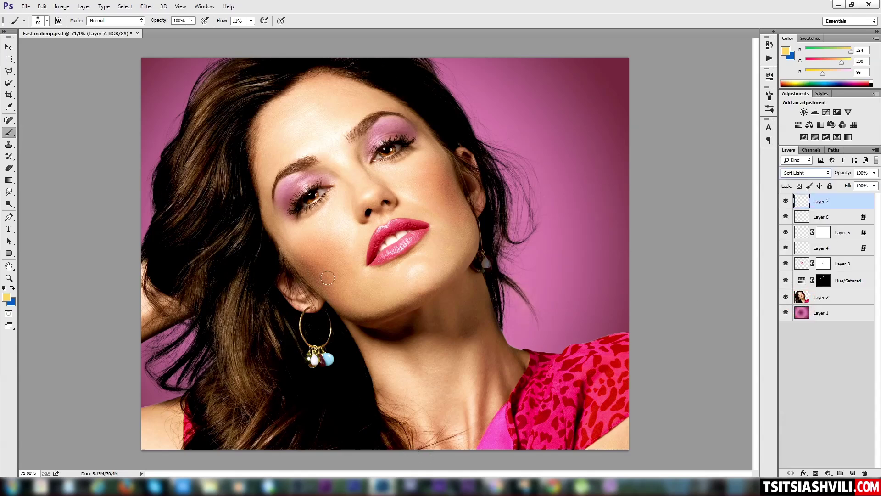
pyautogui.doubleClick(801, 201)
pyautogui.press('alt')
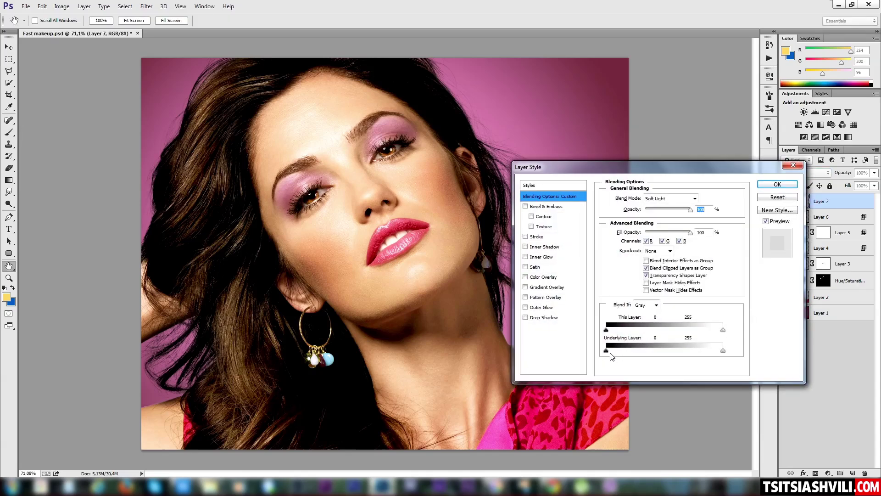
pyautogui.moveTo(606, 350)
pyautogui.mouseDown()
pyautogui.moveTo(732, 352)
pyautogui.moveTo(721, 356)
pyautogui.mouseUp()
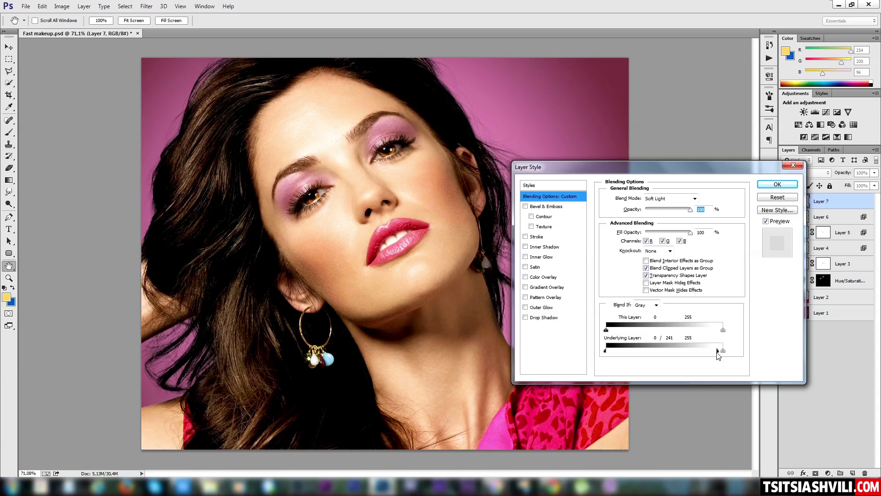
pyautogui.click(777, 184)
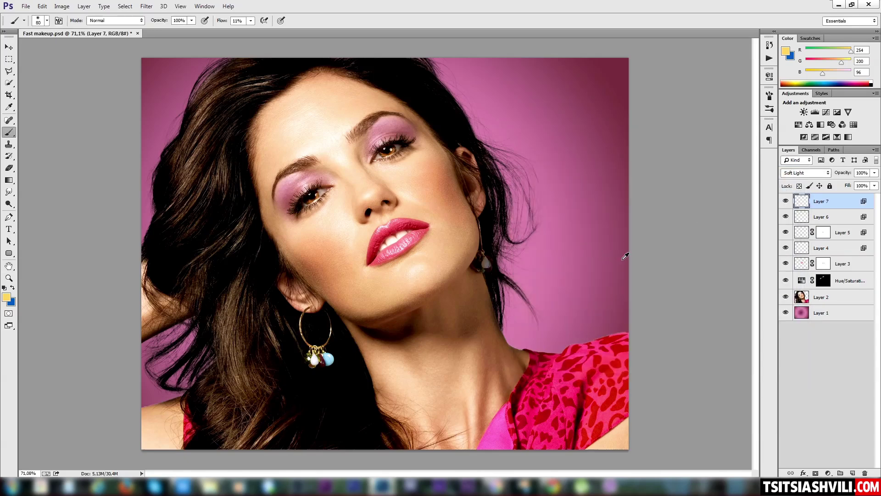
pyautogui.click(786, 201)
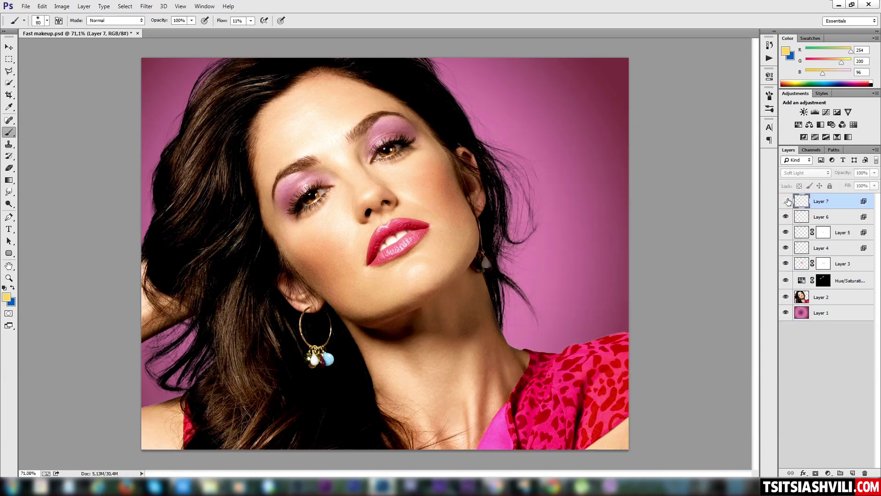
pyautogui.click(787, 201)
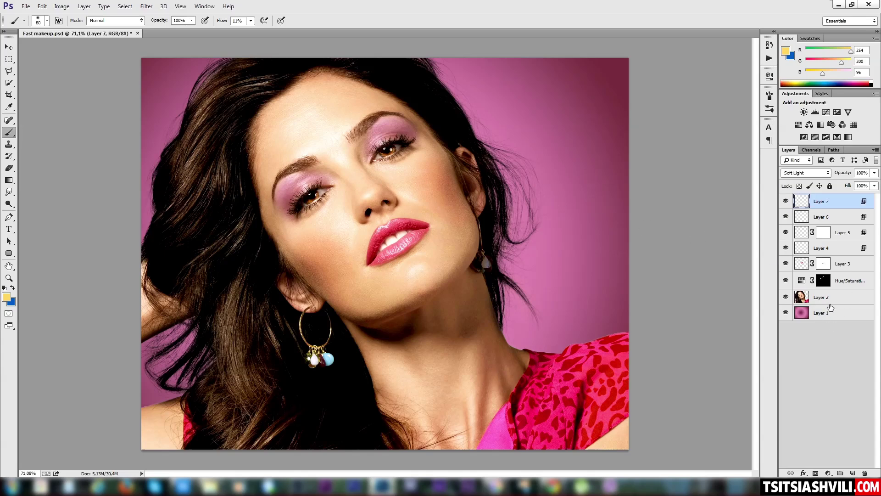
pyautogui.press('z')
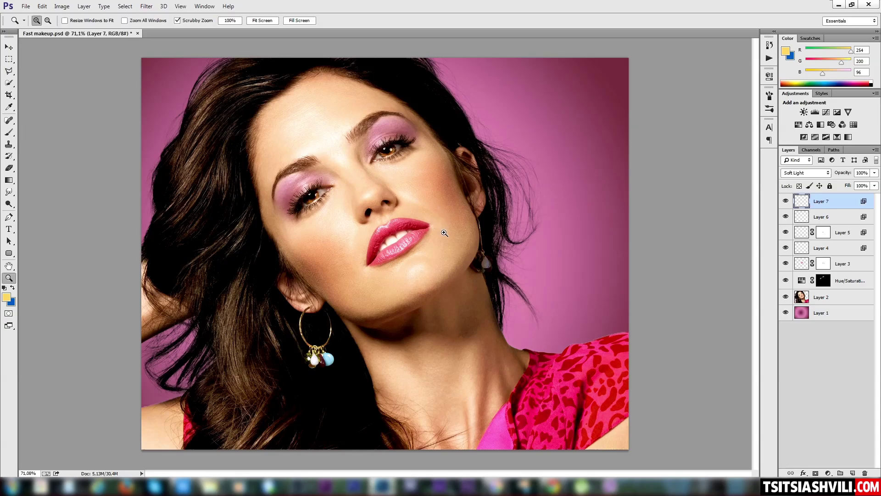
pyautogui.moveTo(444, 232); pyautogui.dragTo(425, 230)
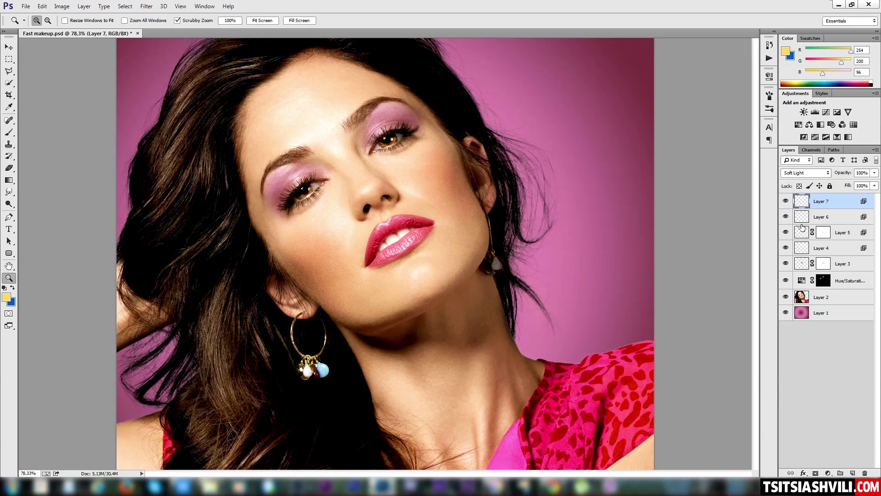
pyautogui.click(848, 286)
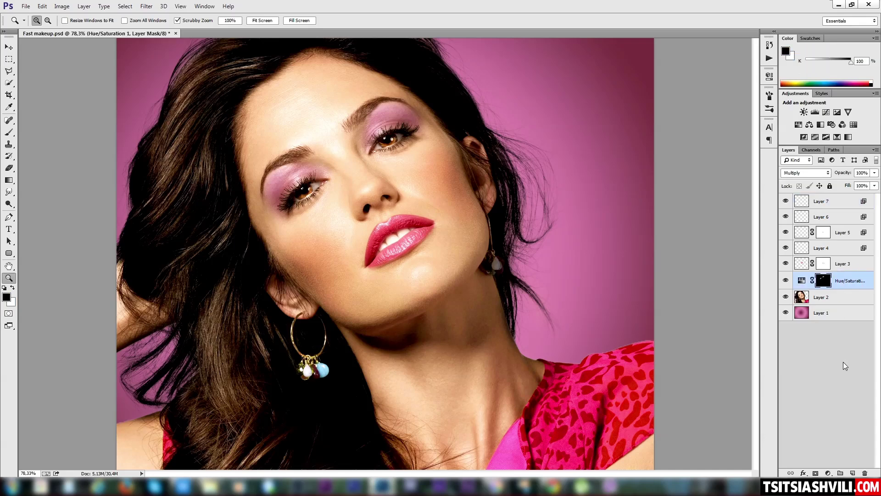
pyautogui.click(843, 282)
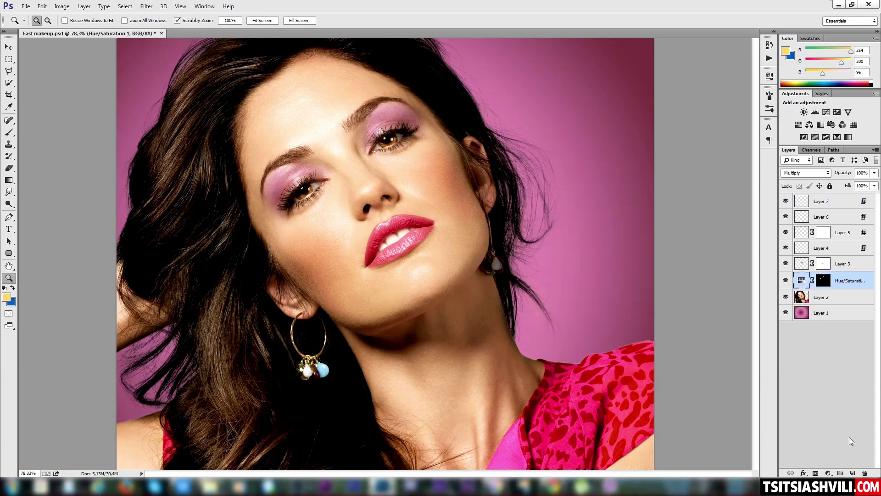
pyautogui.click(829, 473)
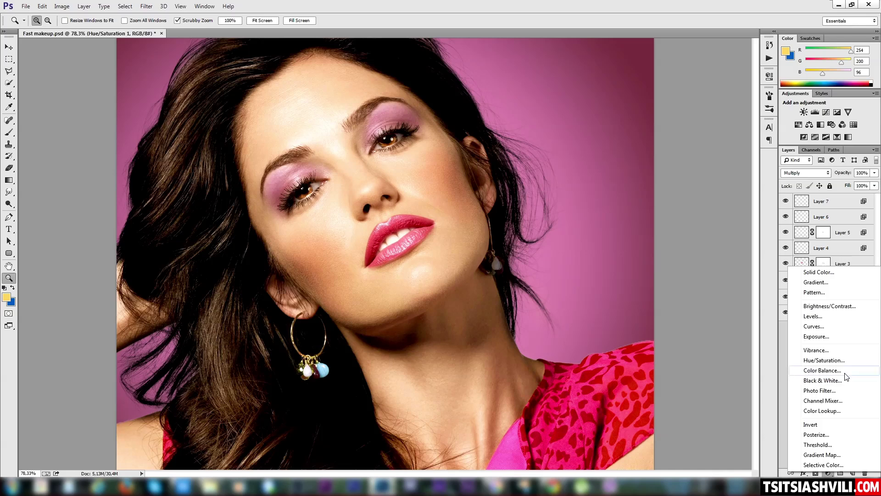
pyautogui.click(785, 373)
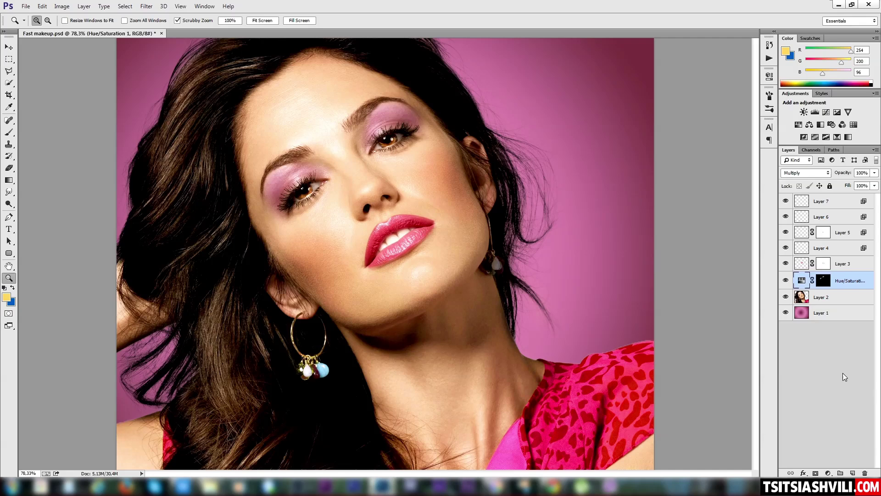
pyautogui.click(843, 373)
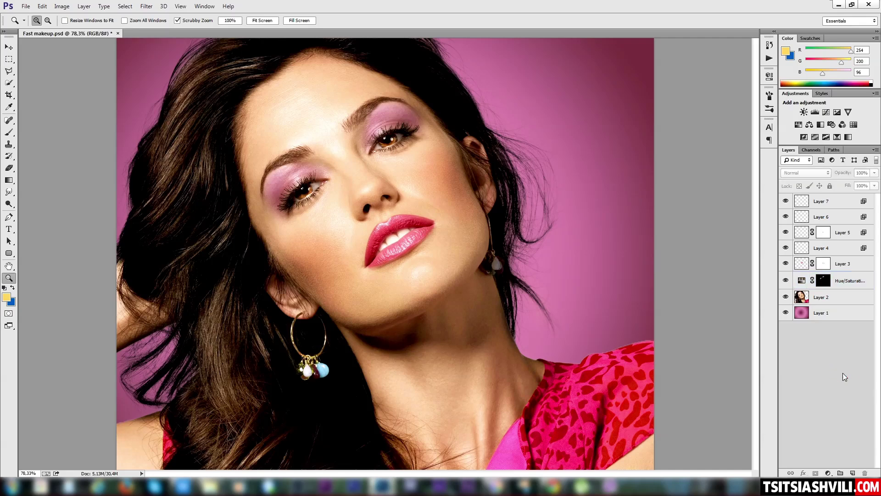